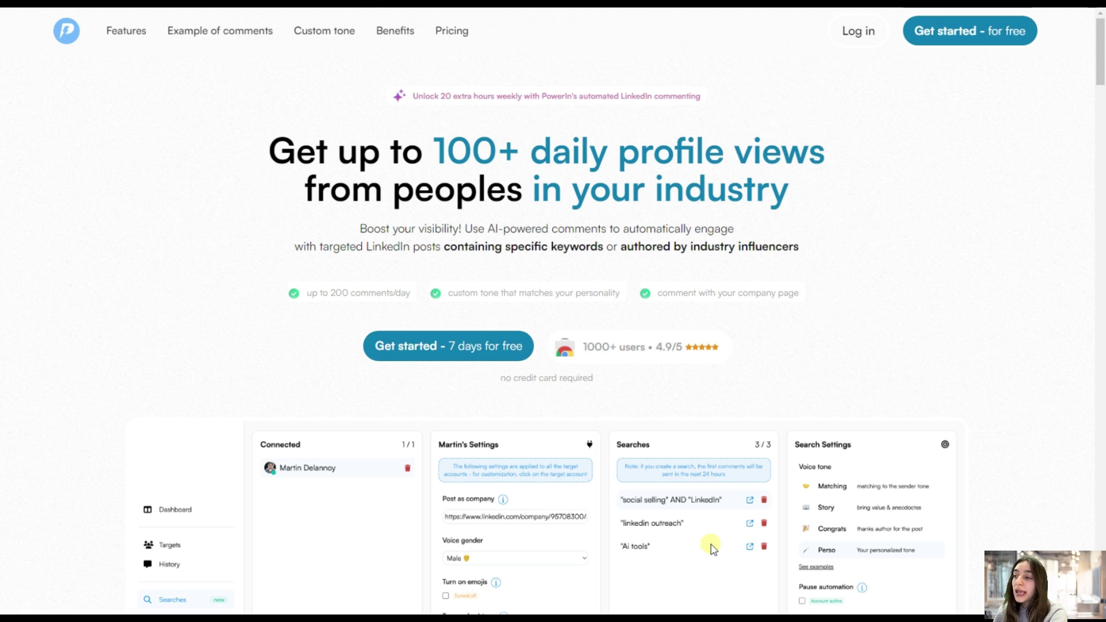
# - Scroll through the PowerIn landing page
pyautogui.scroll(-7, 694, 539)
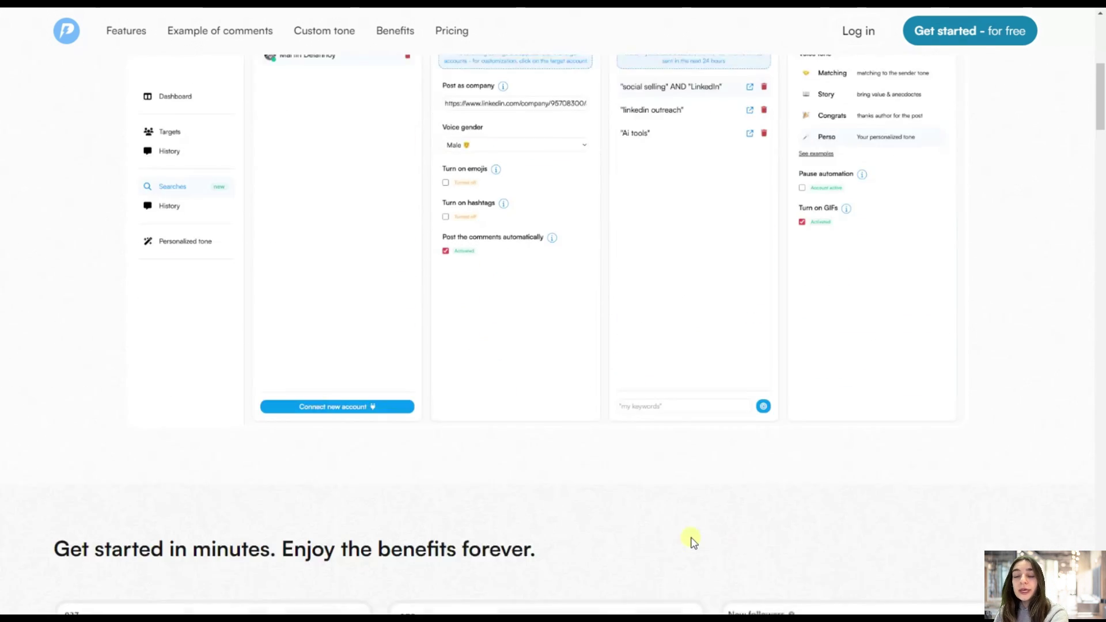
pyautogui.scroll(-2, 694, 541)
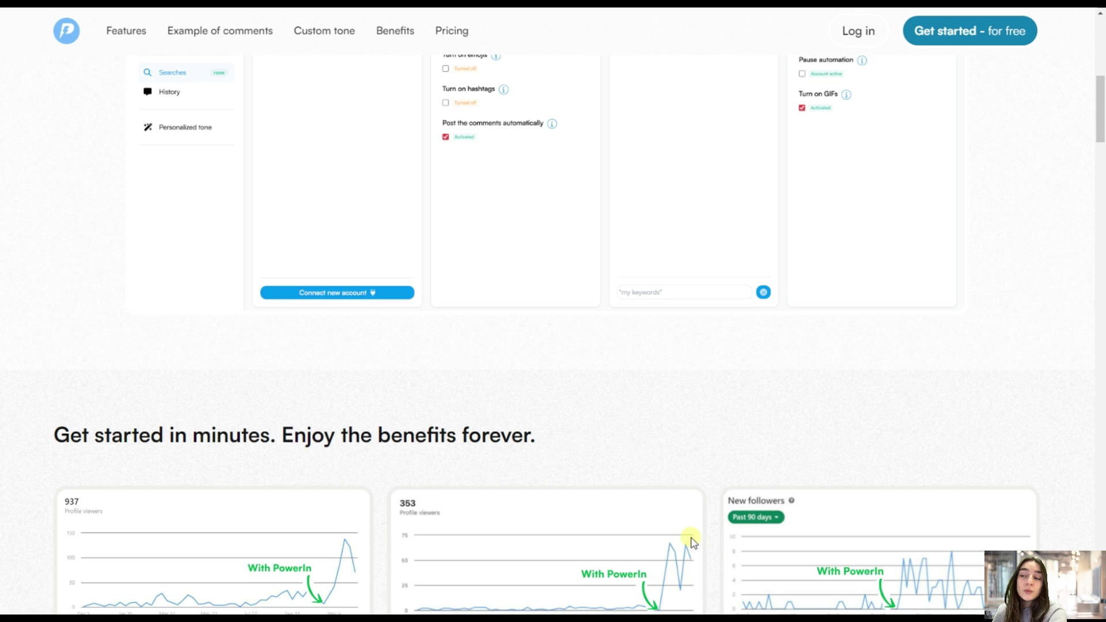
pyautogui.scroll(-2, 694, 541)
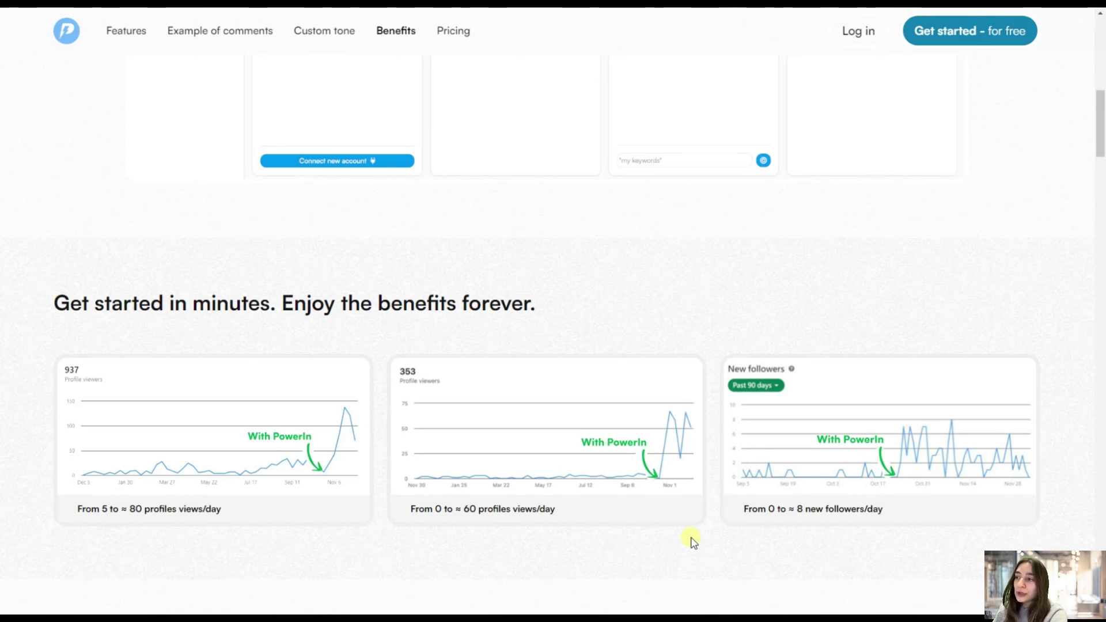
pyautogui.scroll(-7, 698, 523)
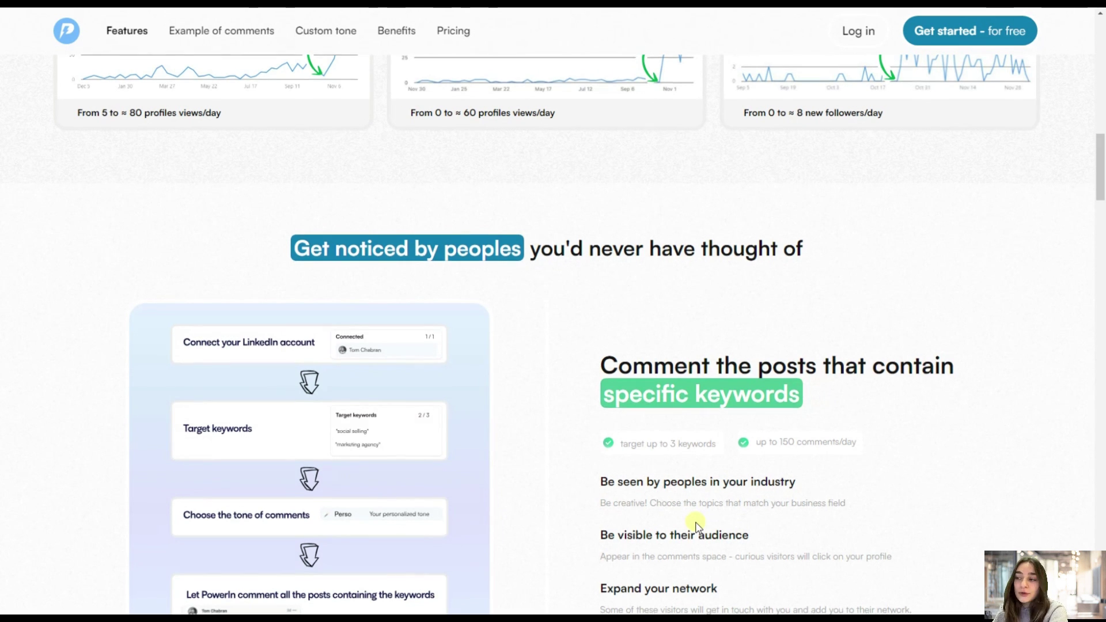
pyautogui.scroll(-9, 680, 515)
pyautogui.scroll(-2, 586, 425)
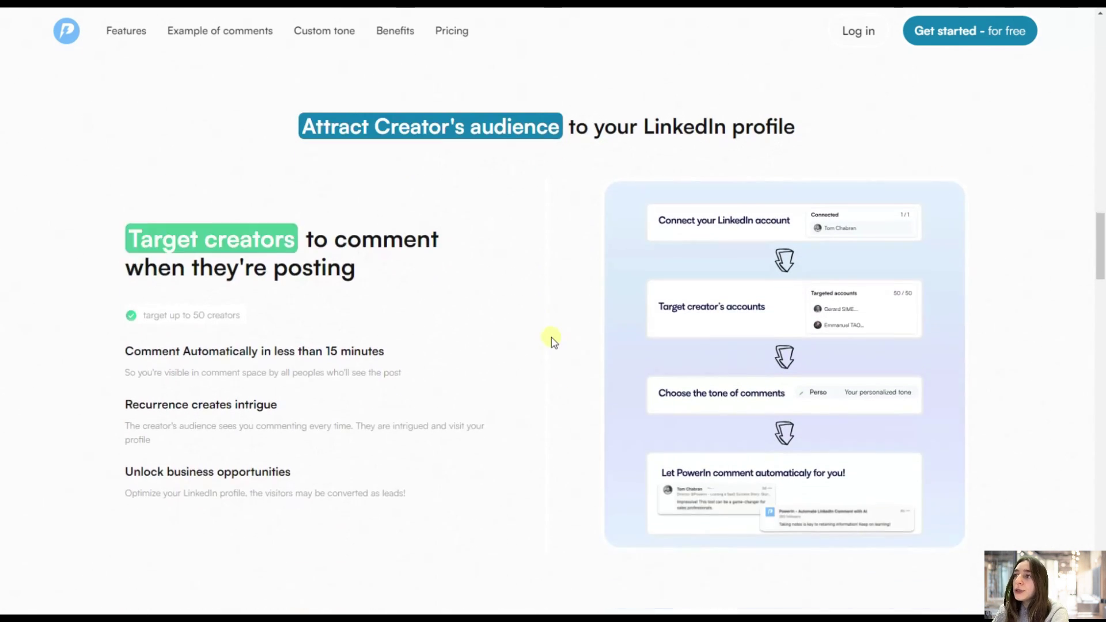
pyautogui.scroll(-3, 550, 338)
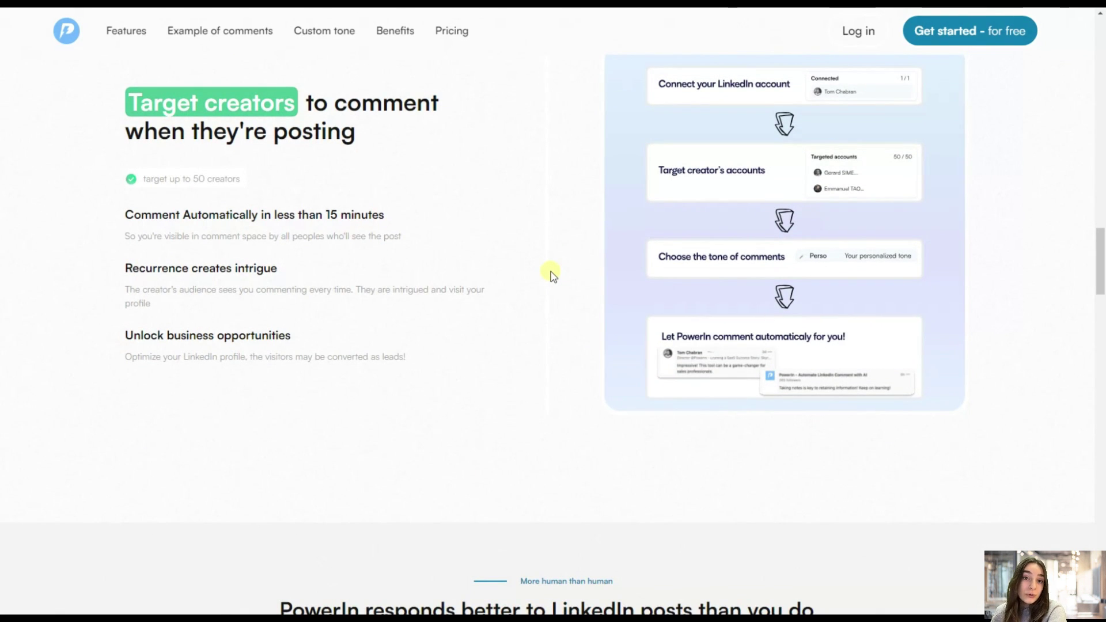
pyautogui.scroll(-6, 551, 273)
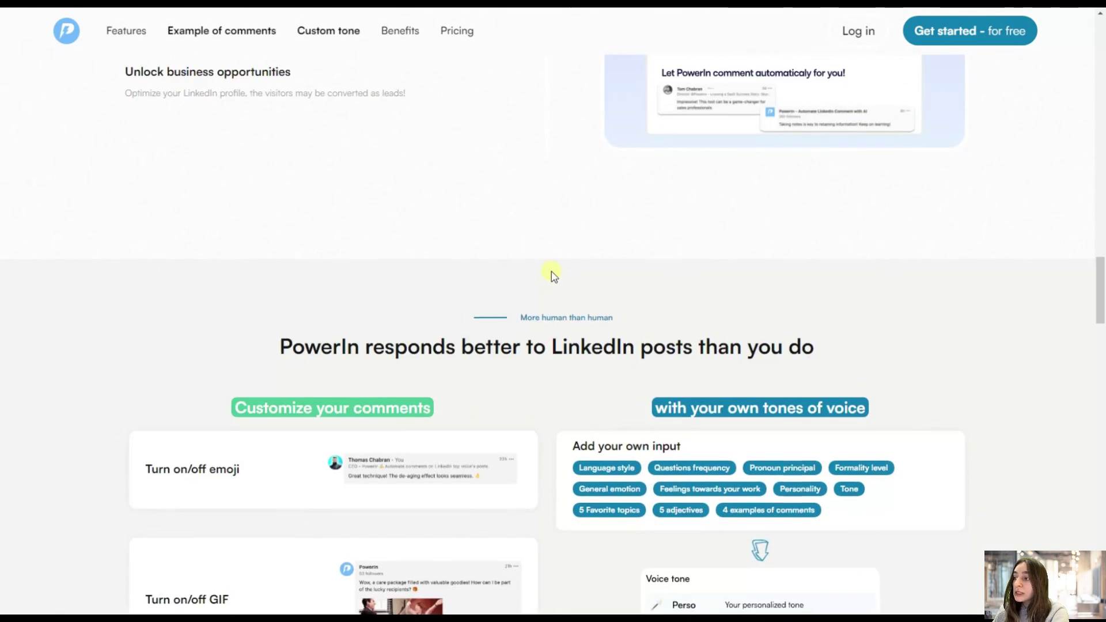
pyautogui.scroll(20, 551, 273)
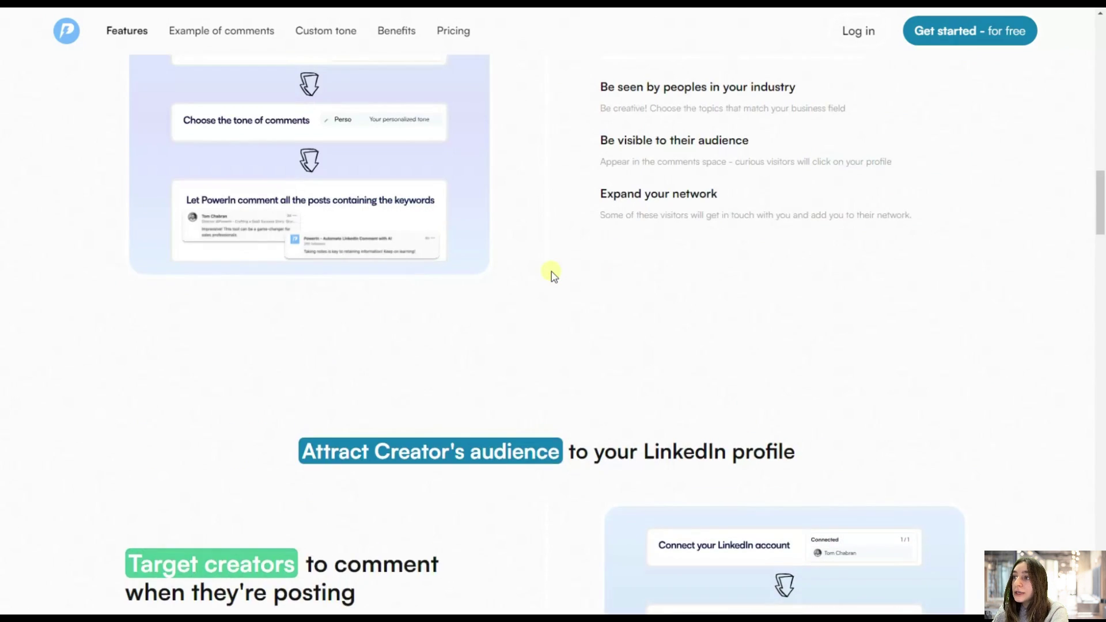
pyautogui.scroll(10, 551, 273)
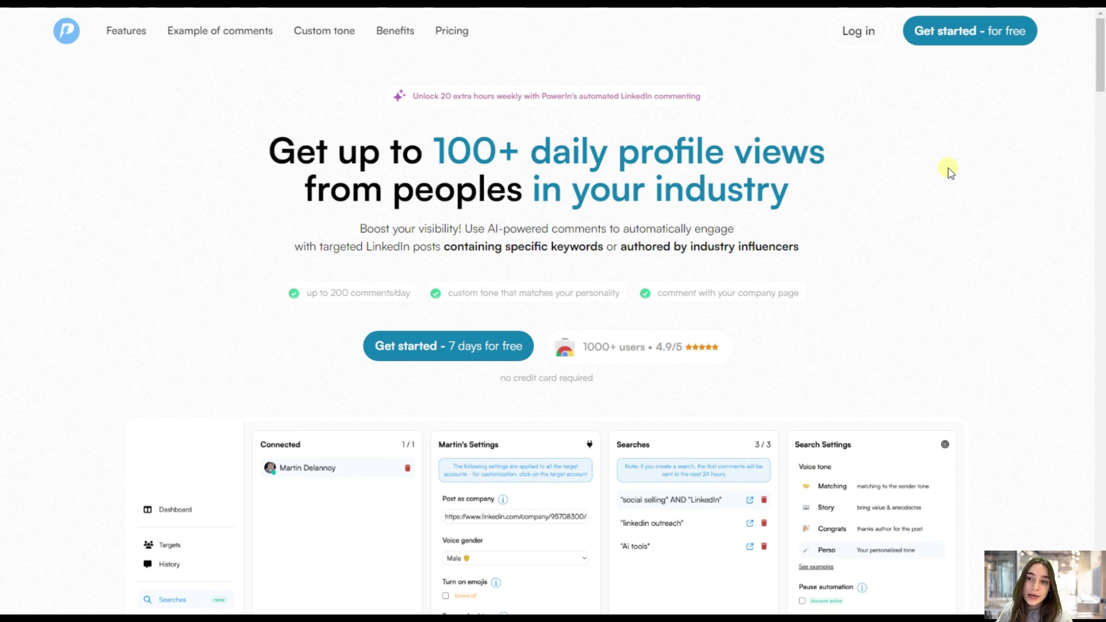
# - Log in and start connecting a new LinkedIn account from the Targets page
pyautogui.click(870, 31)
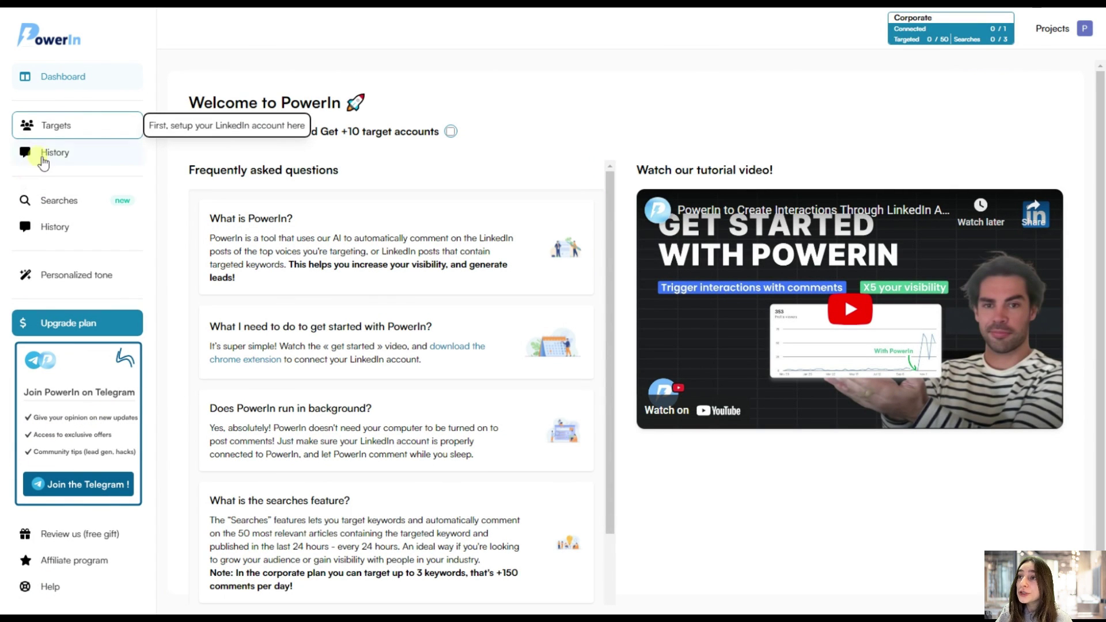
pyautogui.click(59, 131)
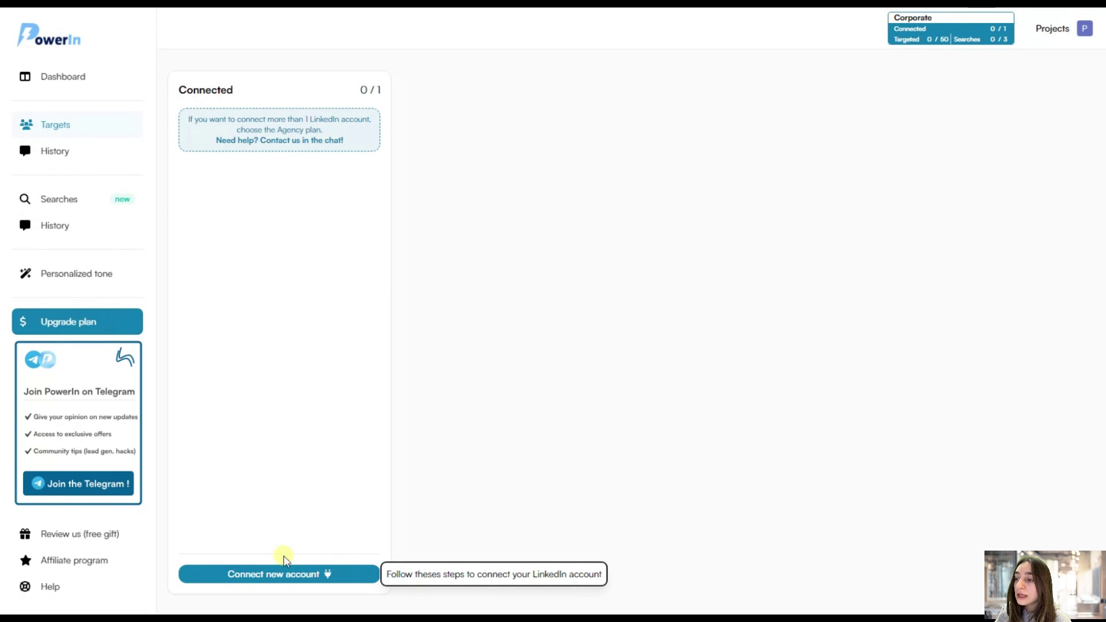
pyautogui.click(278, 574)
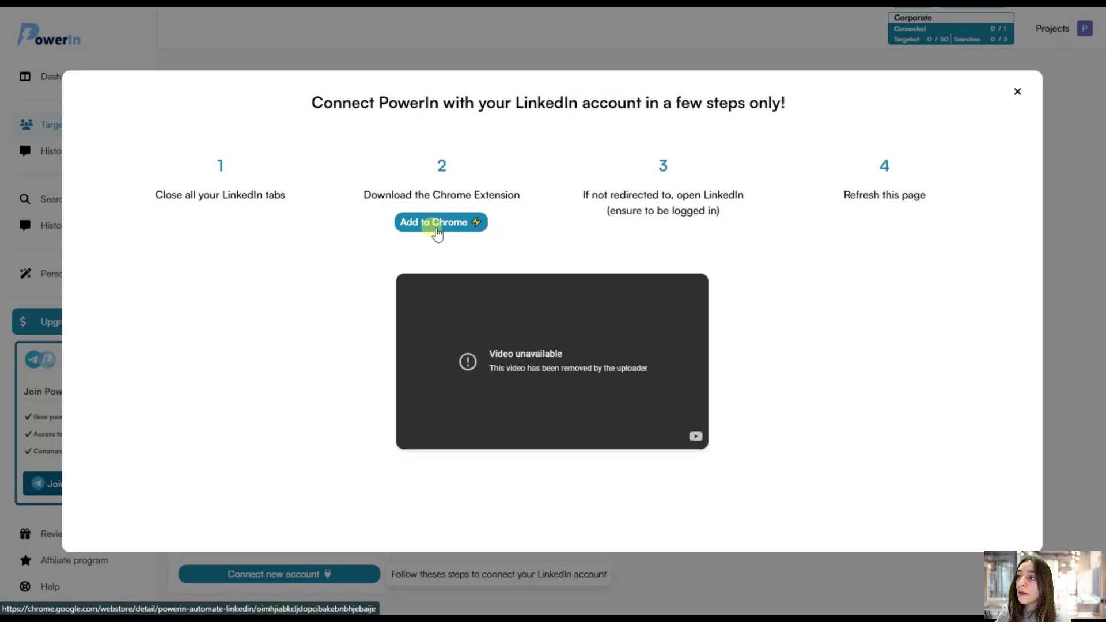
# - Install the PowerIn Automate LinkedIn Comment extension from its Chrome Web Store page
pyautogui.click(430, 224)
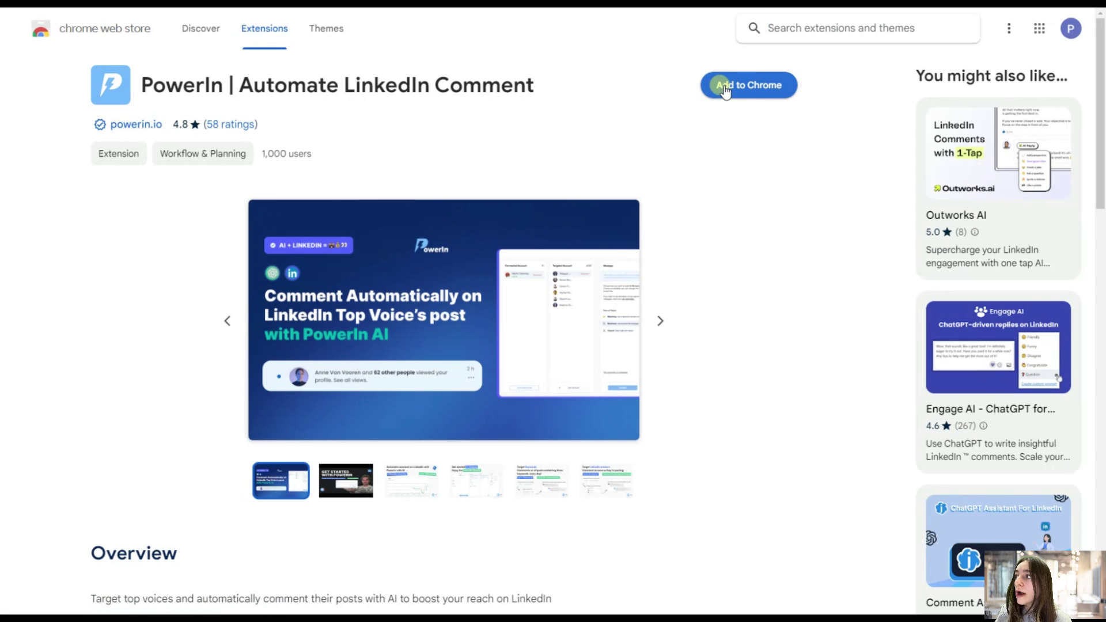
pyautogui.click(724, 87)
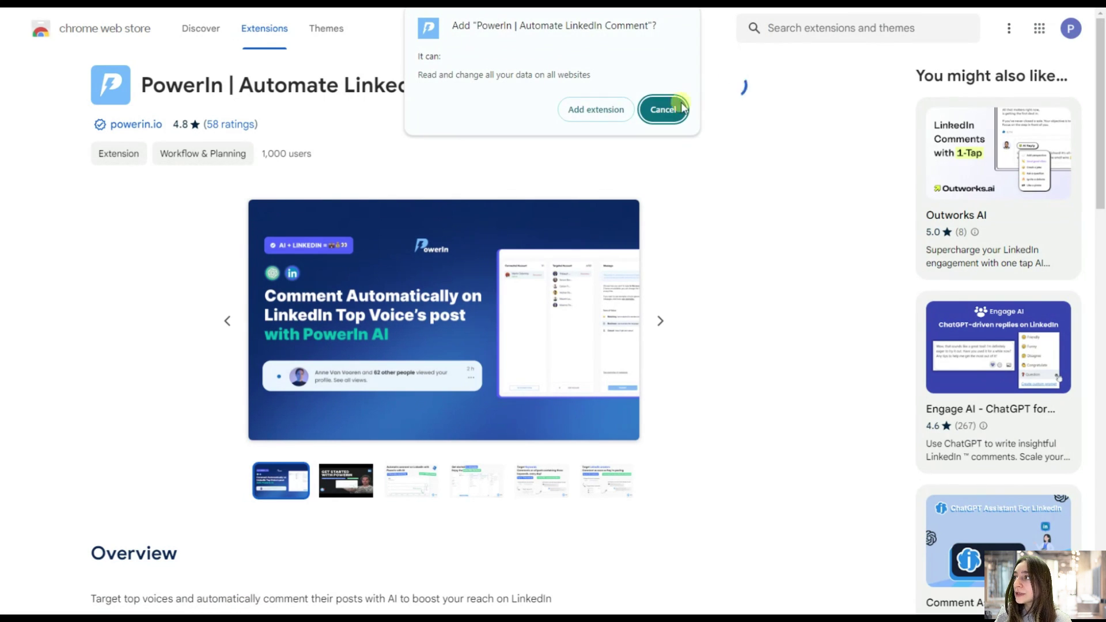
pyautogui.click(596, 118)
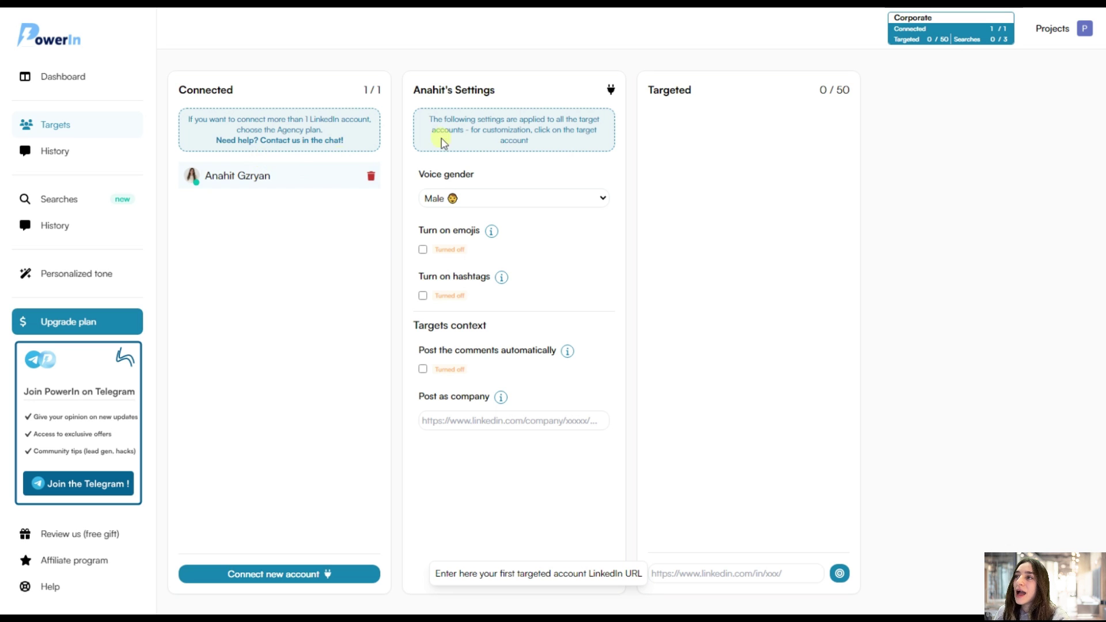
# - Set voice gender to Female, turn on emojis and hashtags, and auto-post comments
pyautogui.click(456, 205)
pyautogui.click(440, 240)
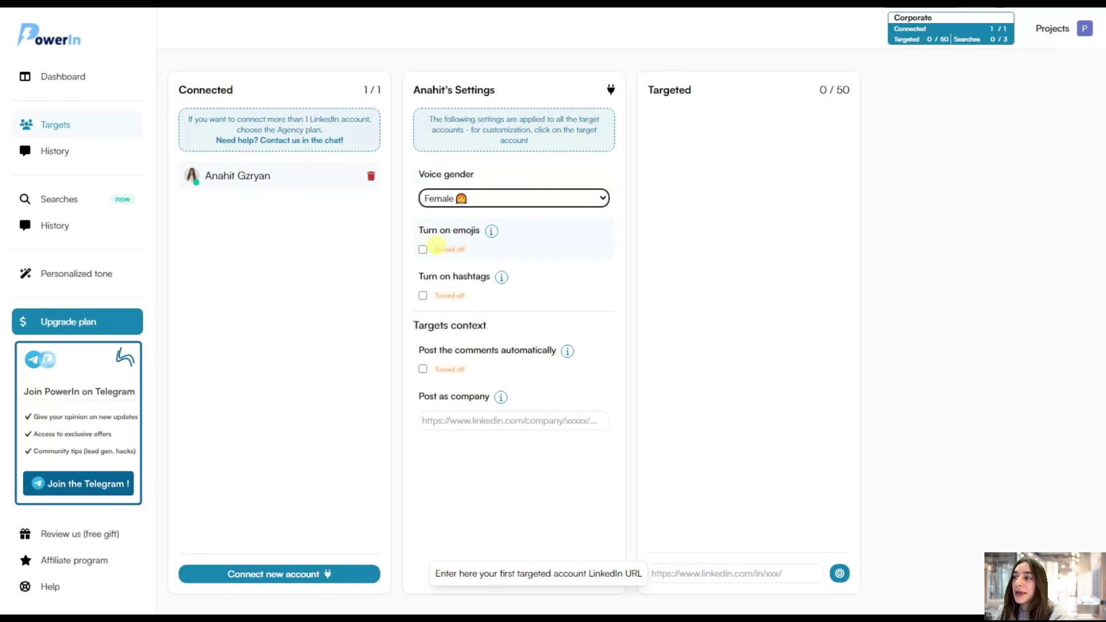
pyautogui.click(423, 250)
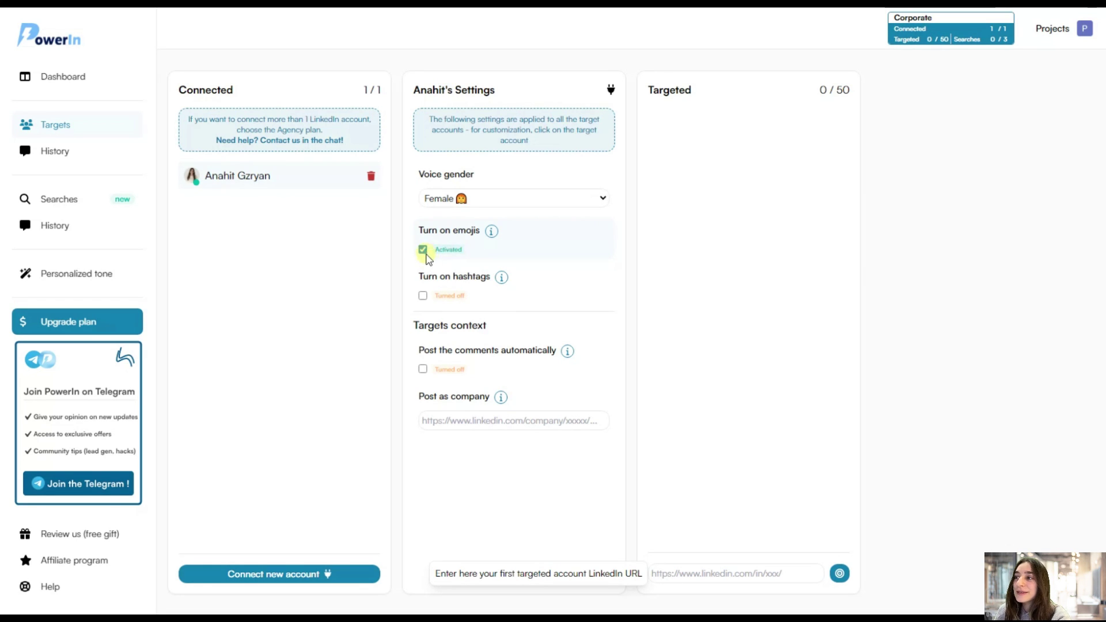
pyautogui.click(423, 296)
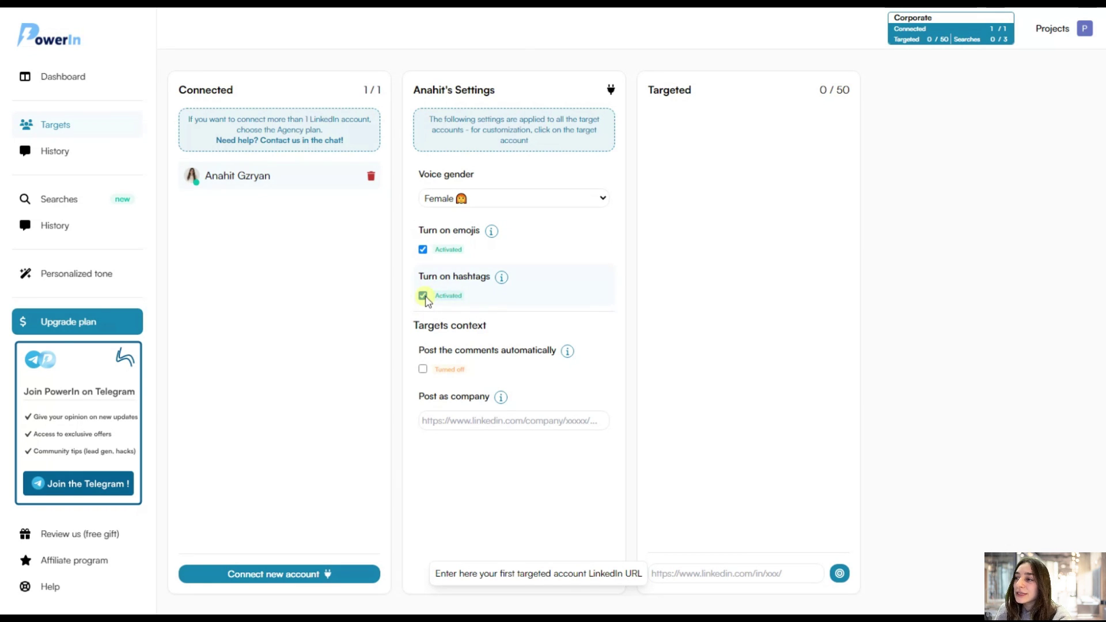
pyautogui.click(424, 370)
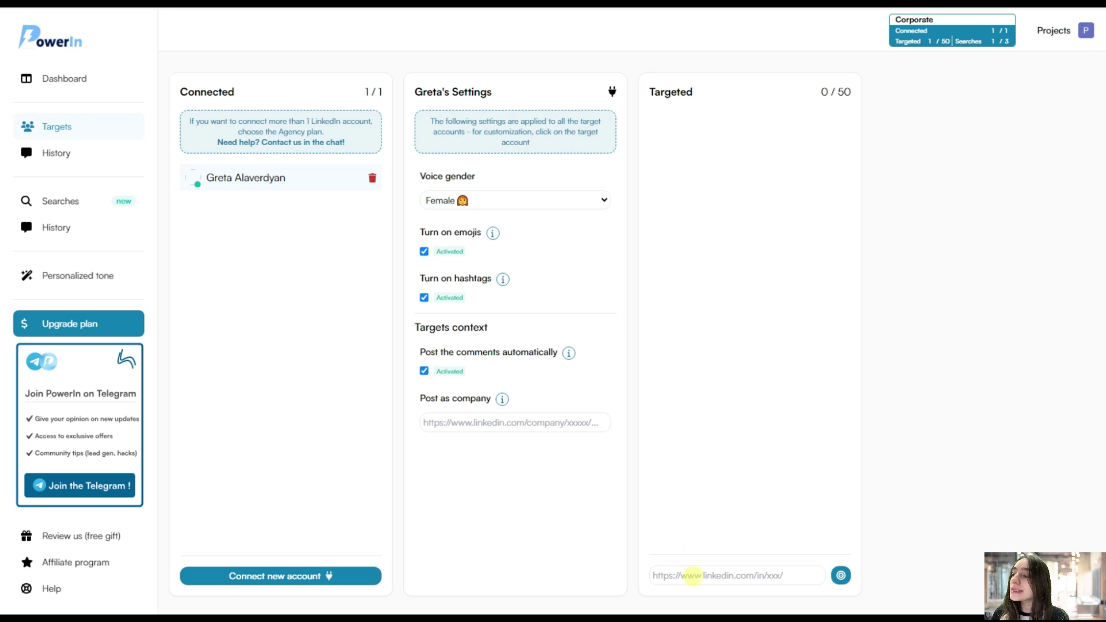
# - Add the pasted LinkedIn profile URL as a targeted account with max waiting days 3
pyautogui.click(694, 574)
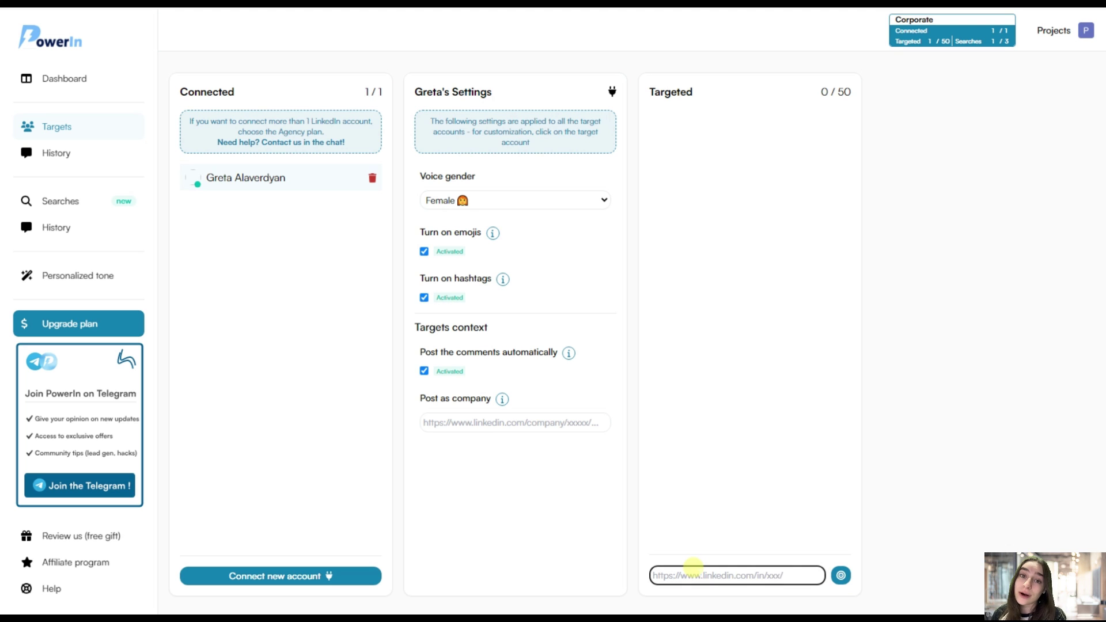
pyautogui.write('https://www.linkedin.com/in/williamhgates')
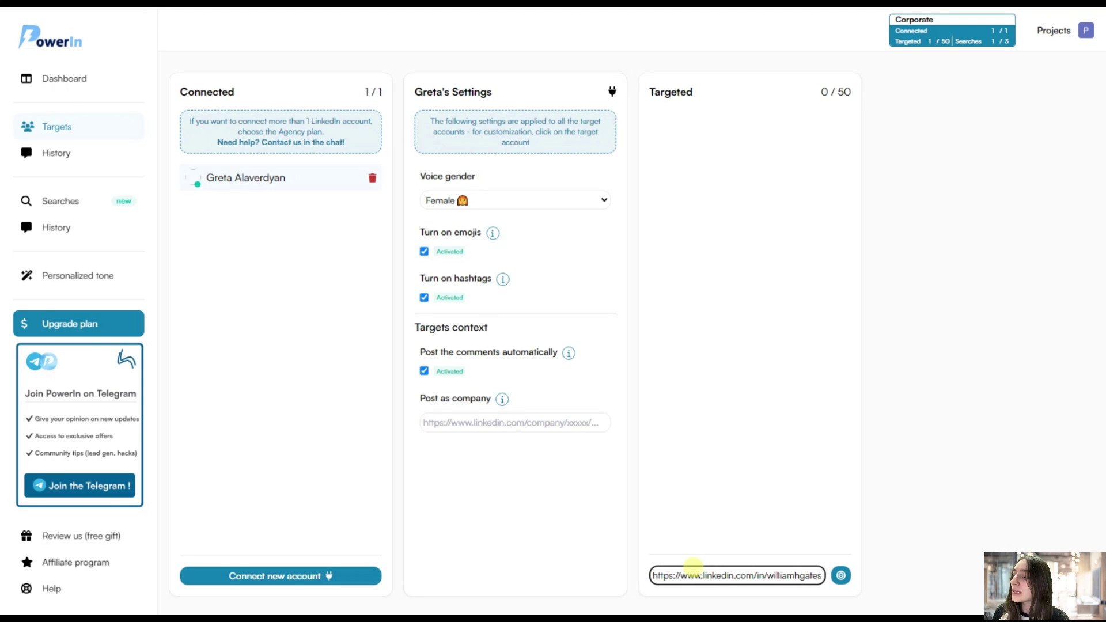
pyautogui.click(840, 575)
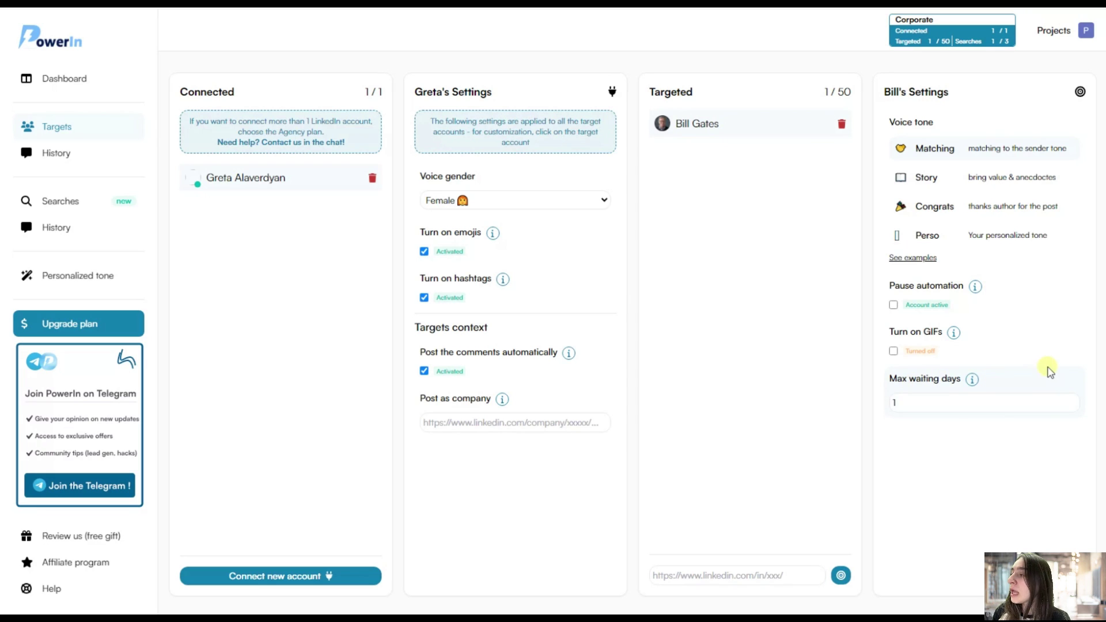
pyautogui.click(1072, 400)
pyautogui.click(1072, 399)
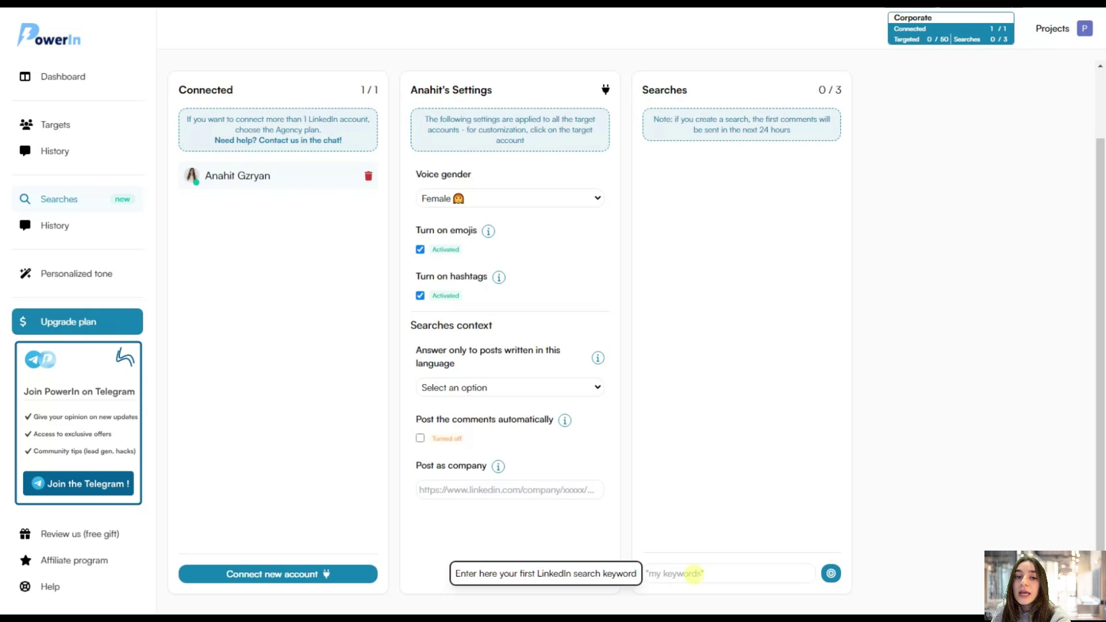
# - Add 'content creator' as a keyword search
pyautogui.click(694, 574)
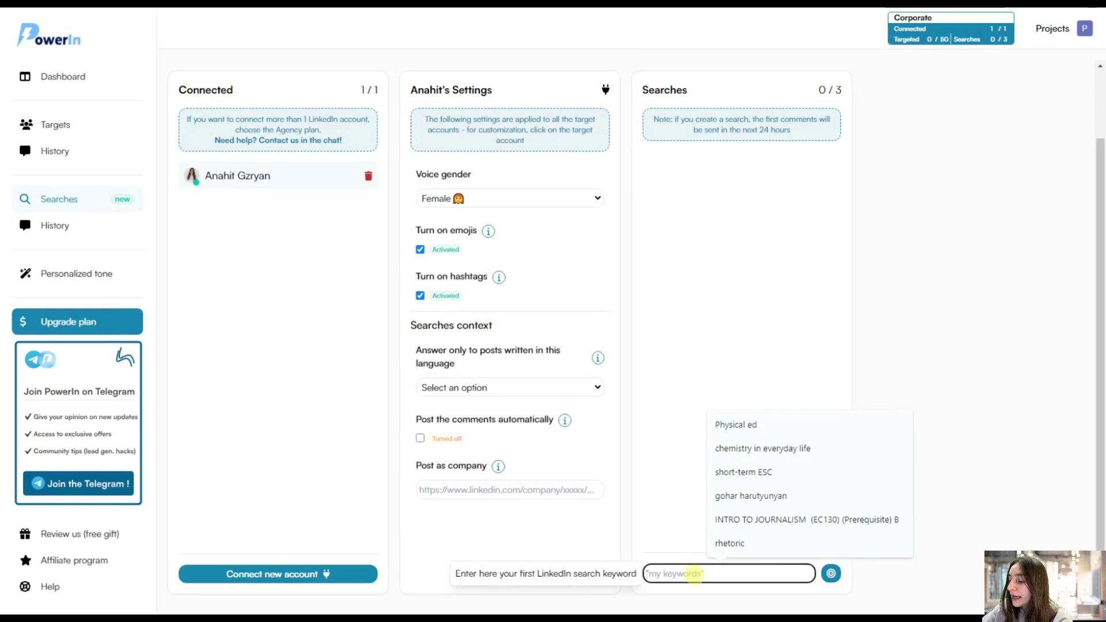
pyautogui.write('"c')
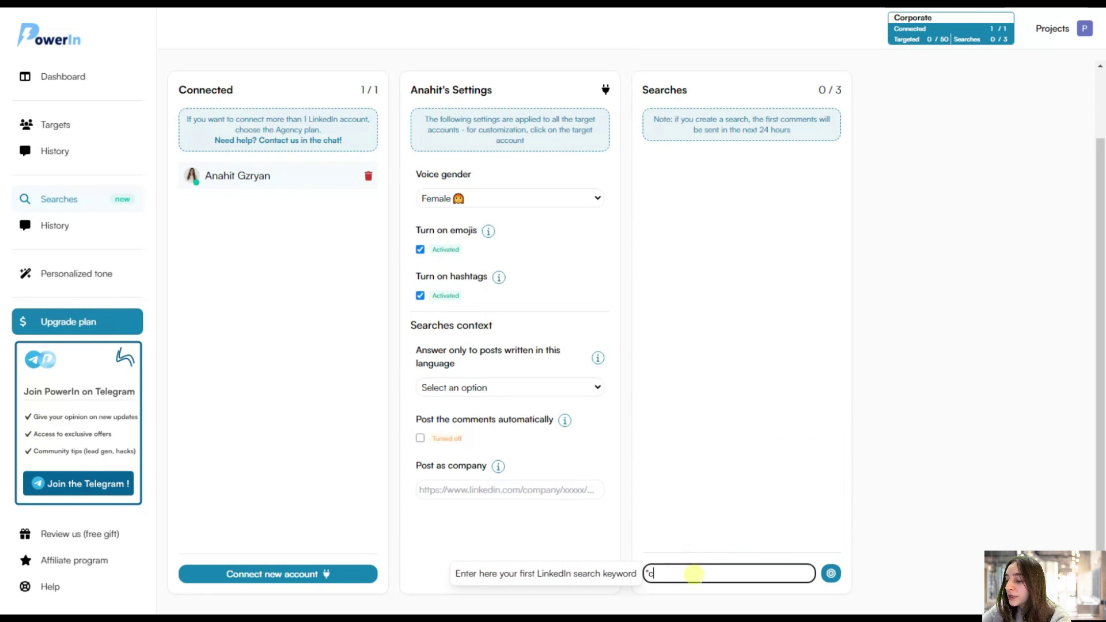
pyautogui.write('ontent cre')
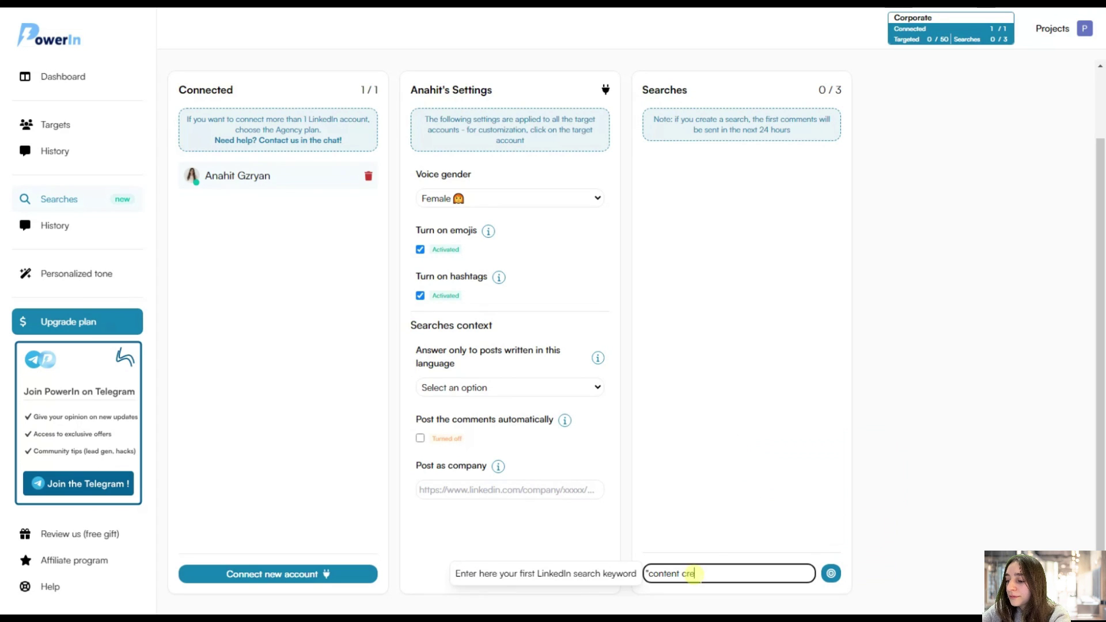
pyautogui.write('ator')
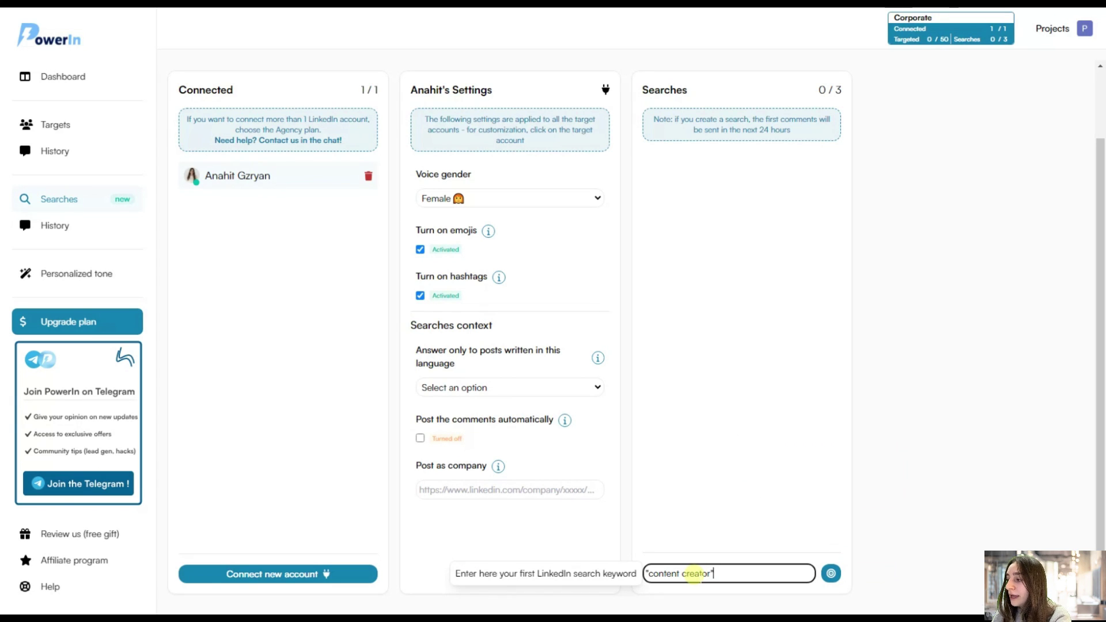
pyautogui.write('"')
pyautogui.click(831, 573)
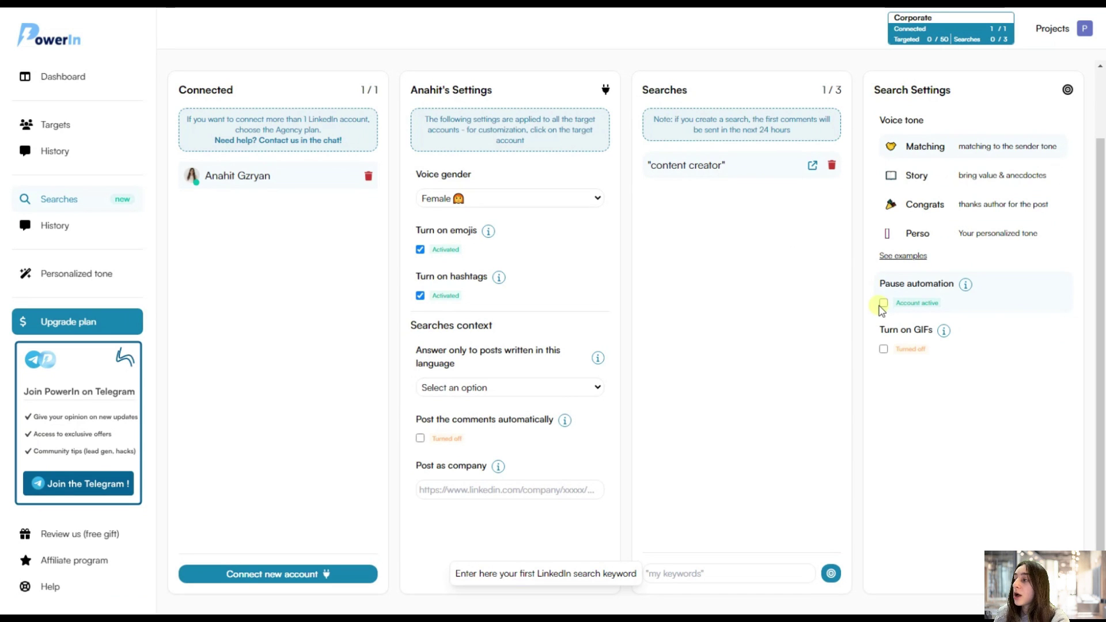
# - Turn on GIFs for the search's comments and review the Search Settings panel
pyautogui.click(883, 350)
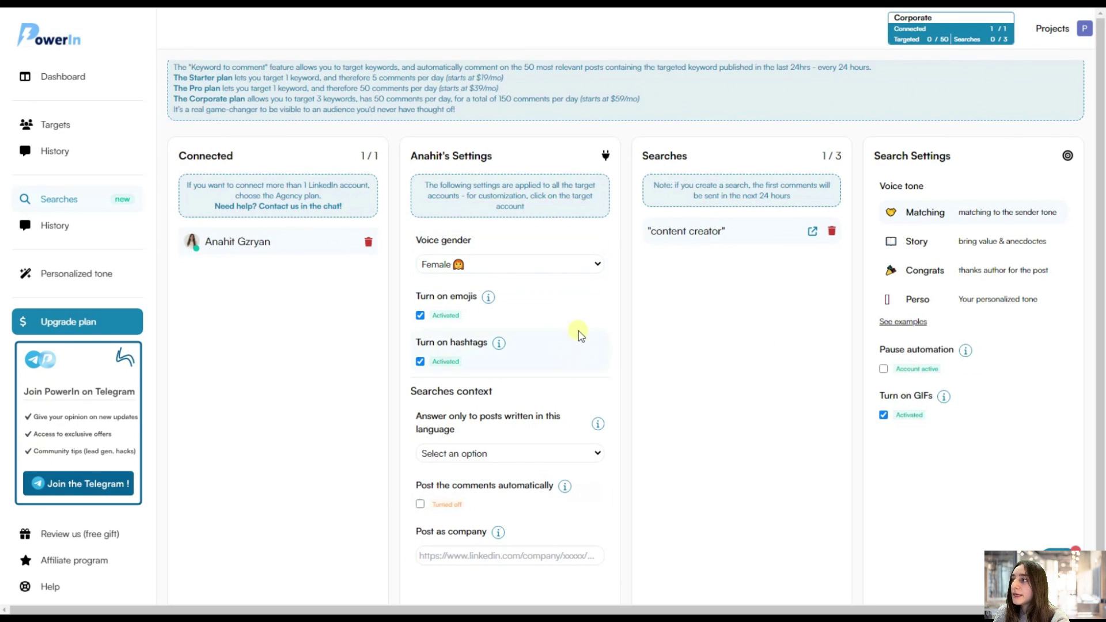
pyautogui.scroll(-1, 740, 310)
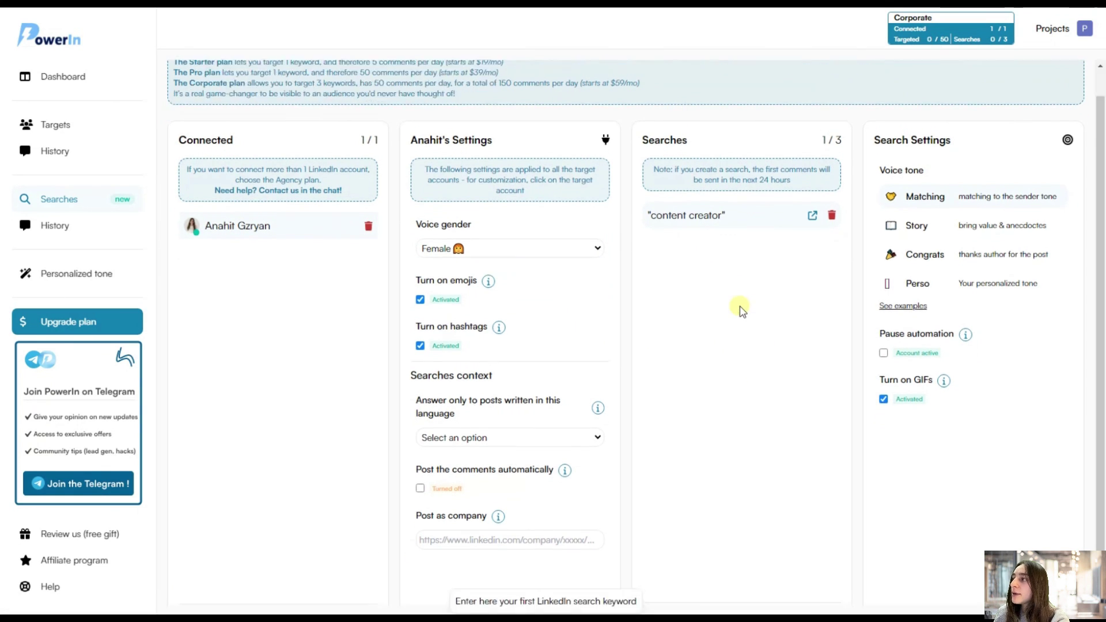
pyautogui.scroll(-3, 740, 309)
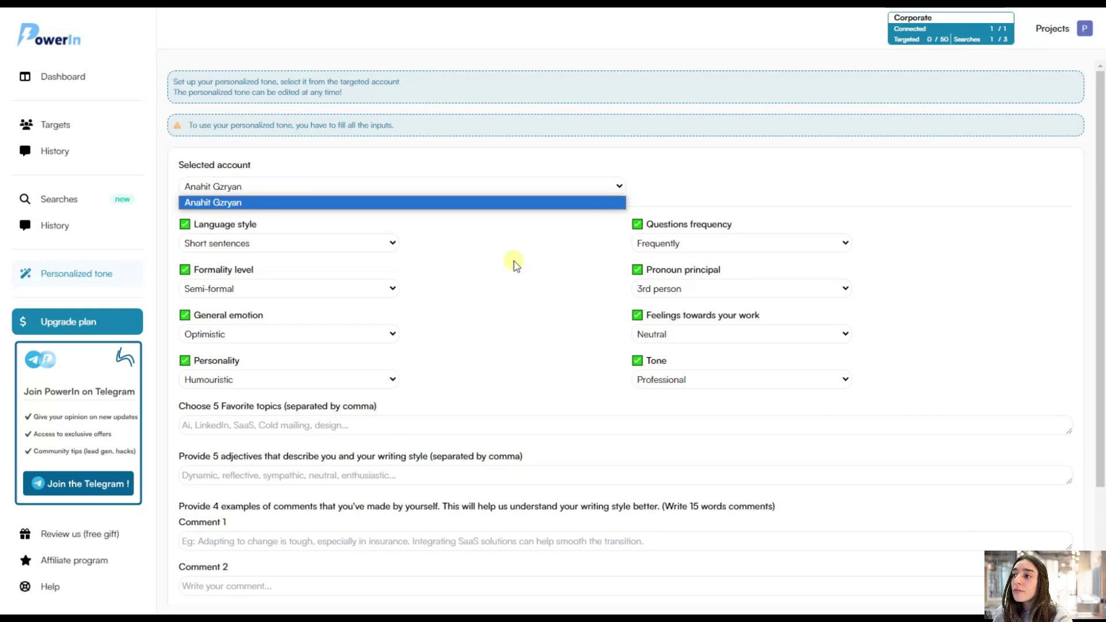
# - For the account, keep Short sentences, Semi-formal and Humouristic, and set general emotion to Happy
pyautogui.click(239, 201)
pyautogui.scroll(-1, 384, 225)
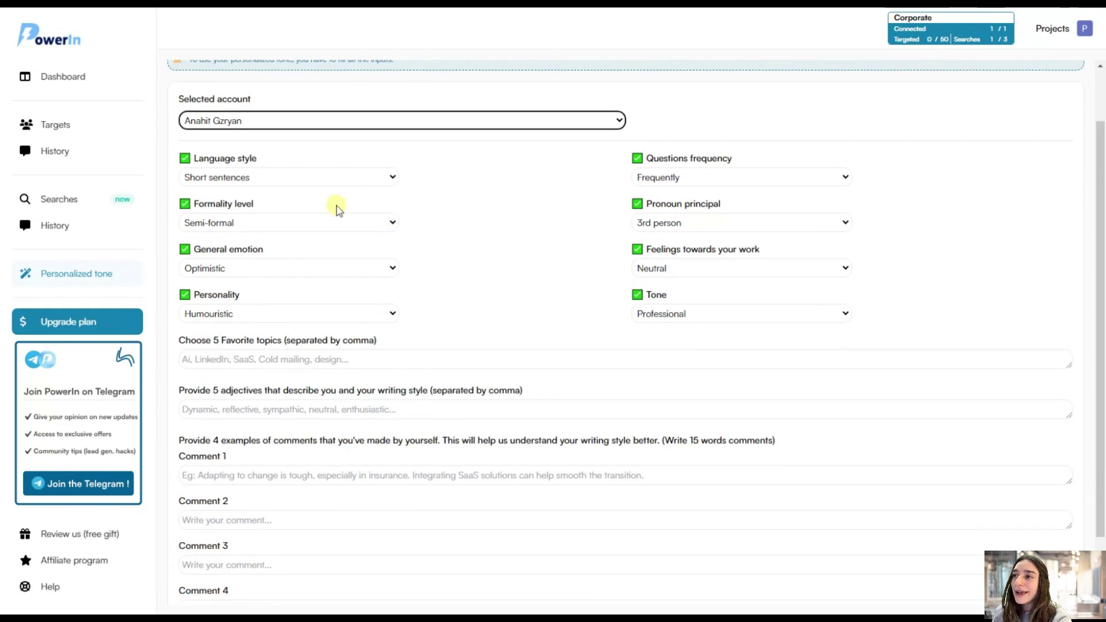
pyautogui.click(259, 179)
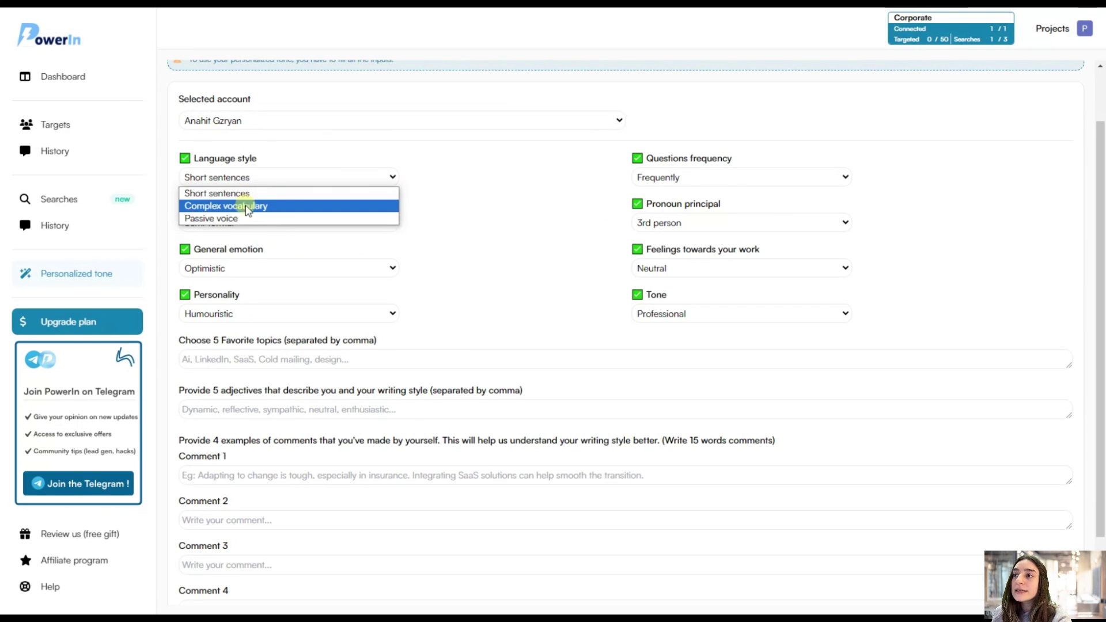
pyautogui.click(229, 196)
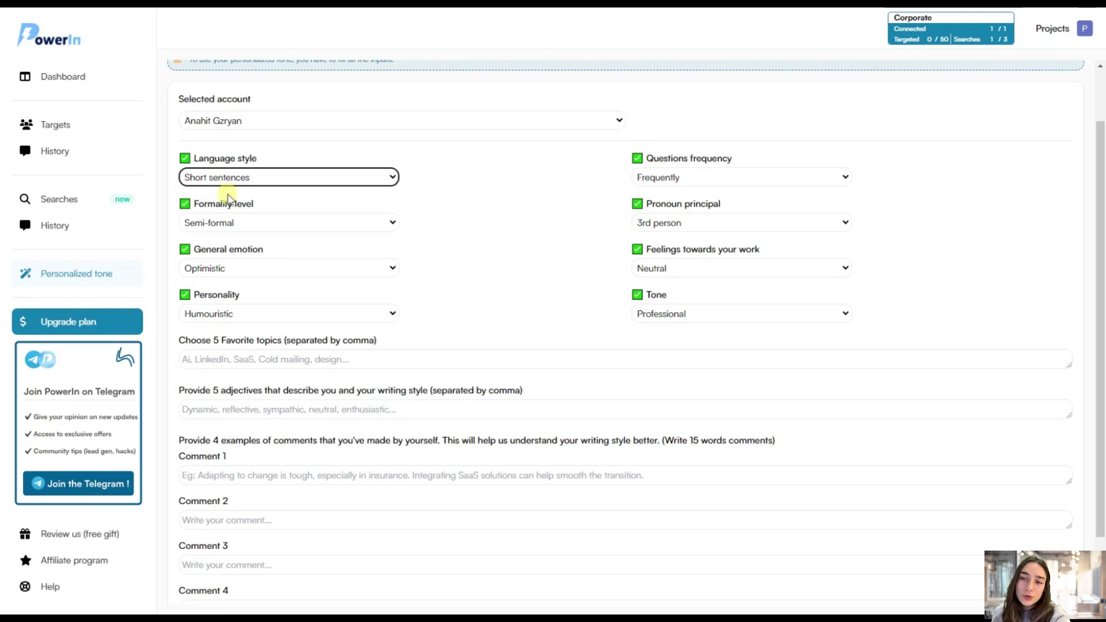
pyautogui.click(247, 225)
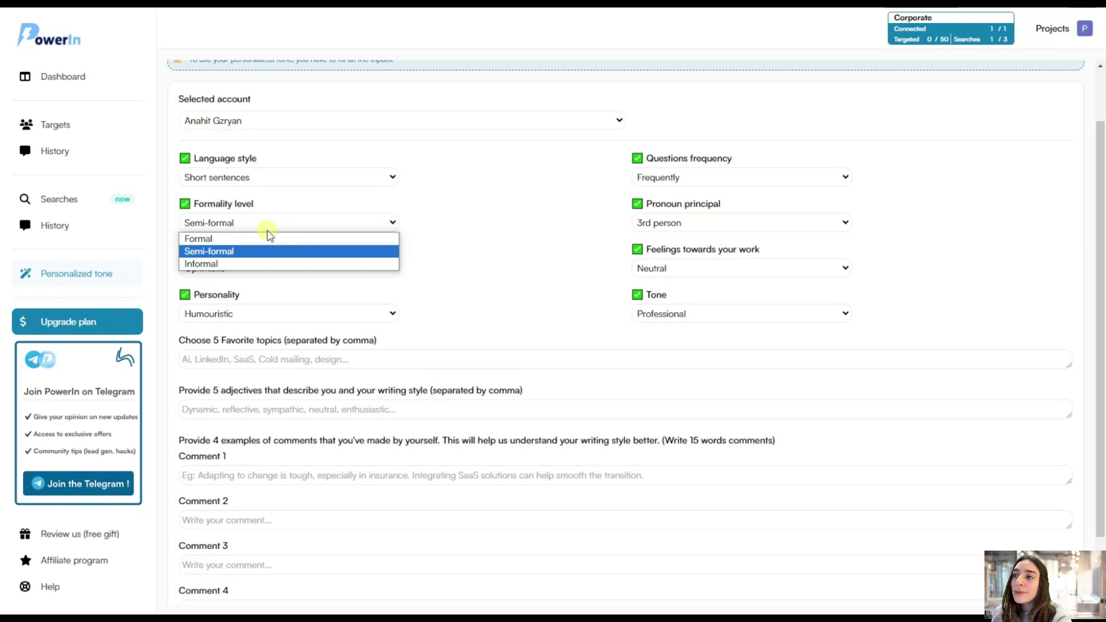
pyautogui.click(215, 253)
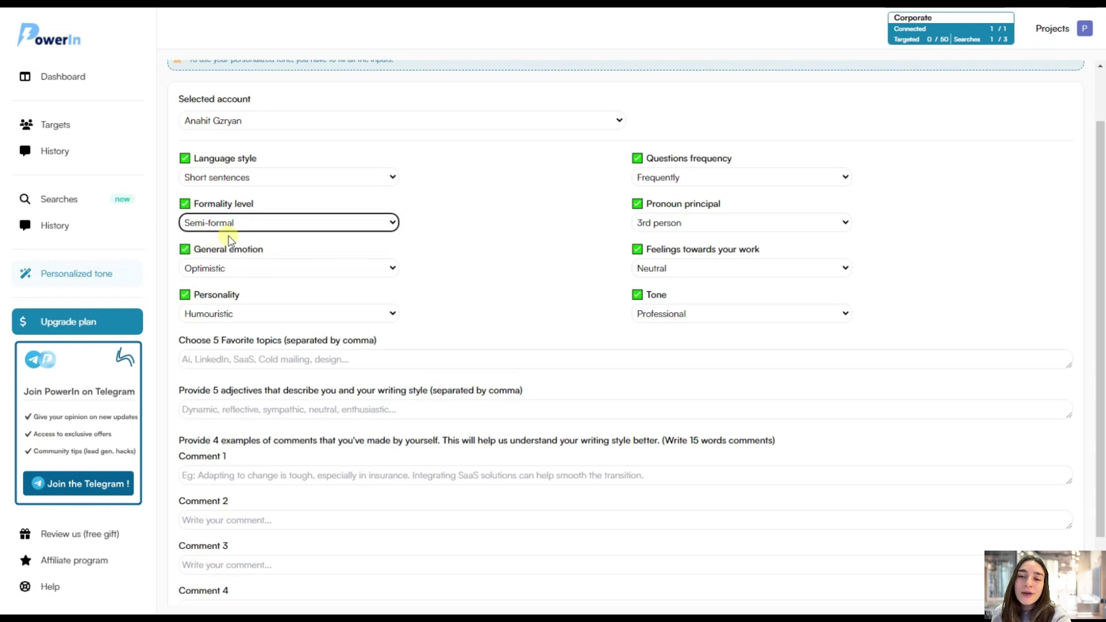
pyautogui.scroll(-1, 227, 239)
pyautogui.click(256, 205)
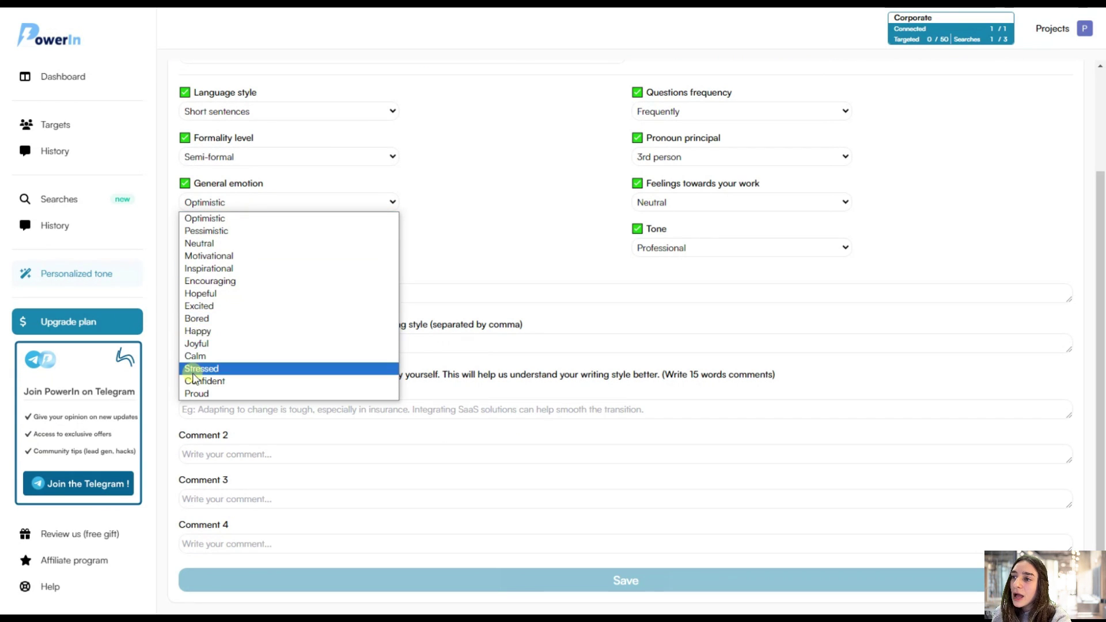
pyautogui.click(199, 330)
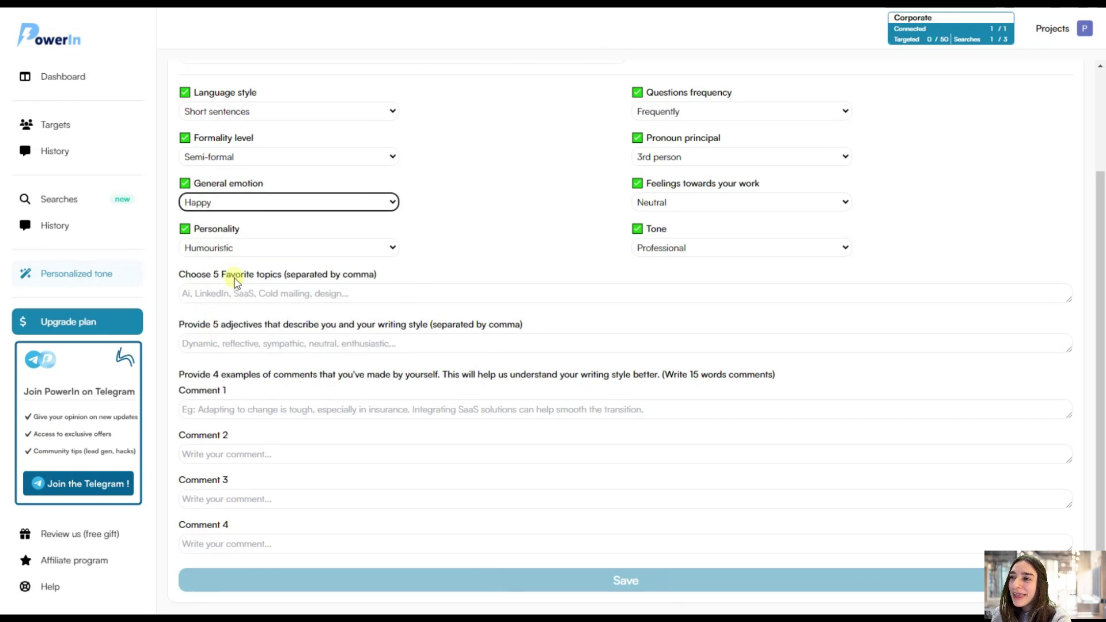
pyautogui.click(228, 249)
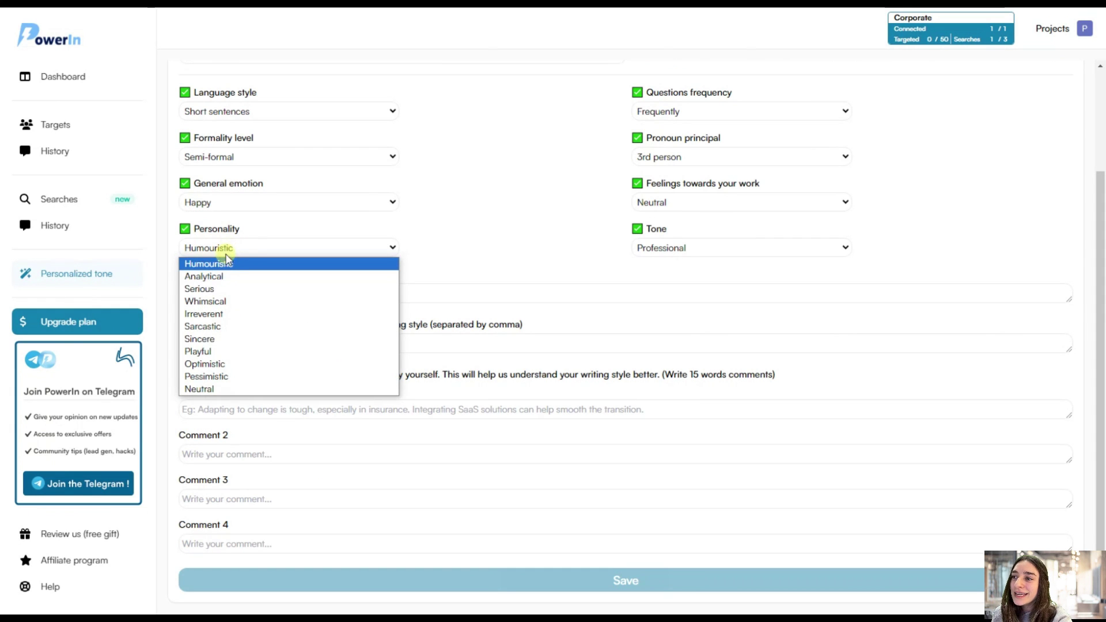
pyautogui.click(223, 268)
# - Set questions to Sometimes, pronoun 1st person, feelings Optimistic and tone Friendly
pyautogui.scroll(3, 576, 175)
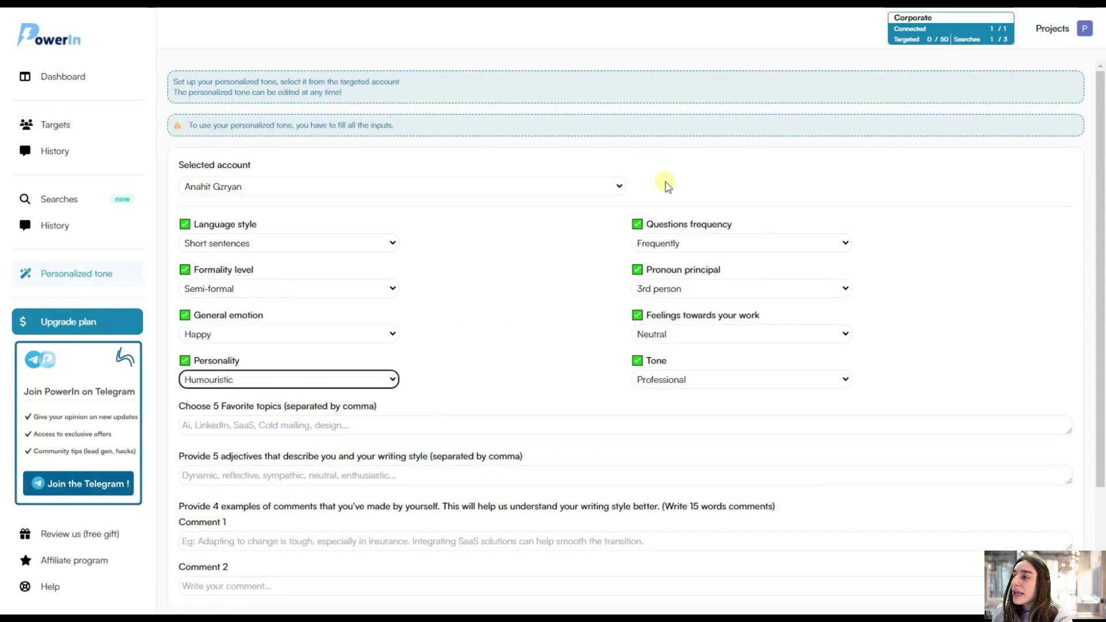
pyautogui.click(666, 243)
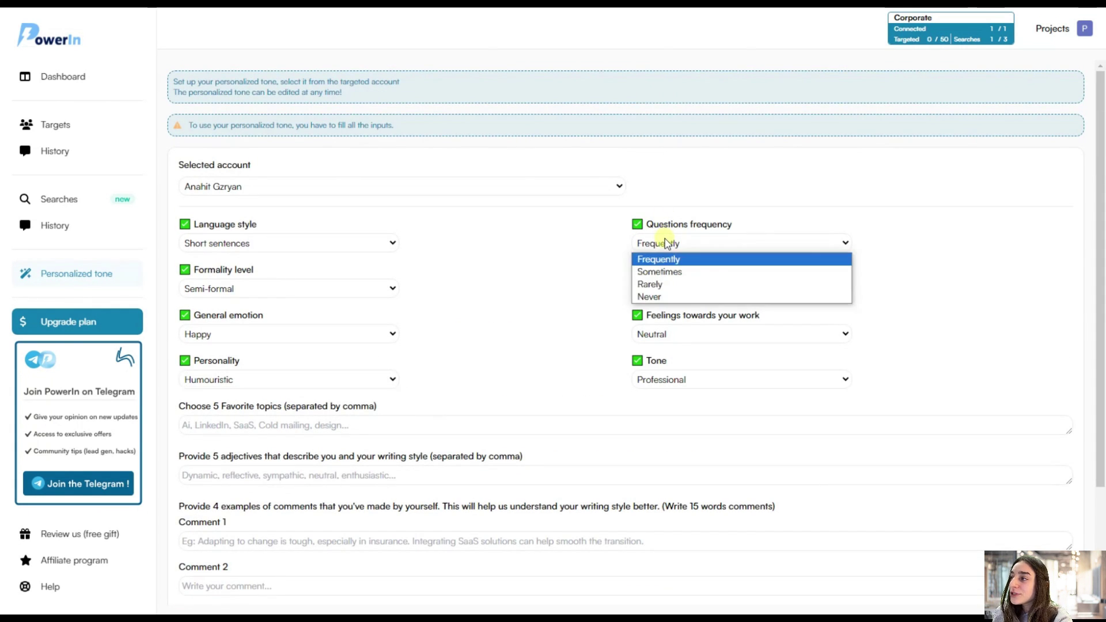
pyautogui.click(649, 272)
pyautogui.scroll(-1, 649, 275)
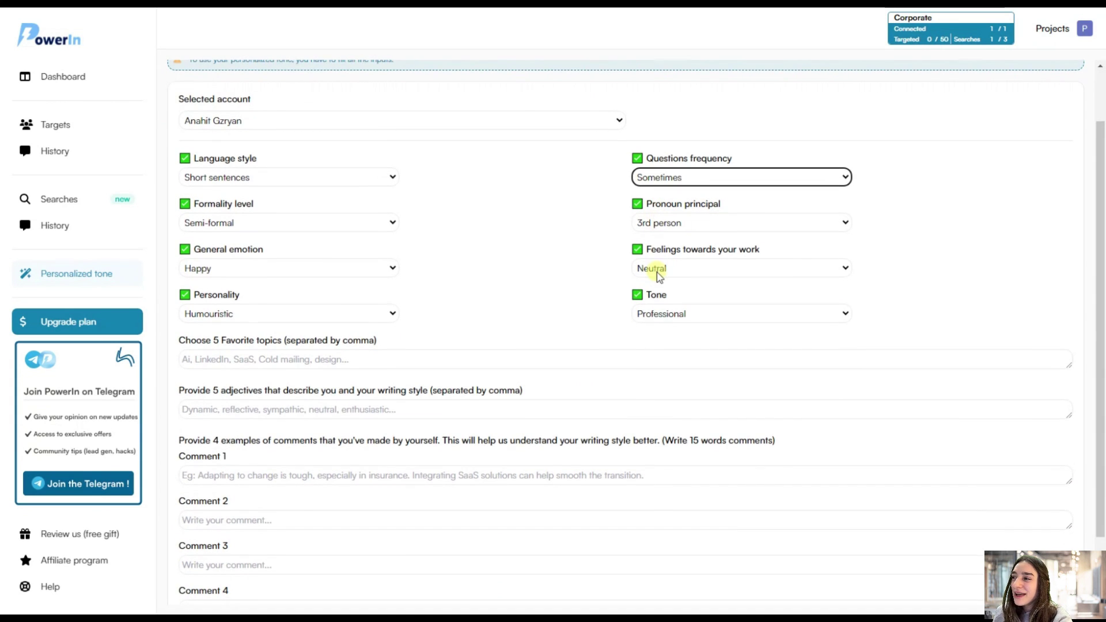
pyautogui.click(659, 225)
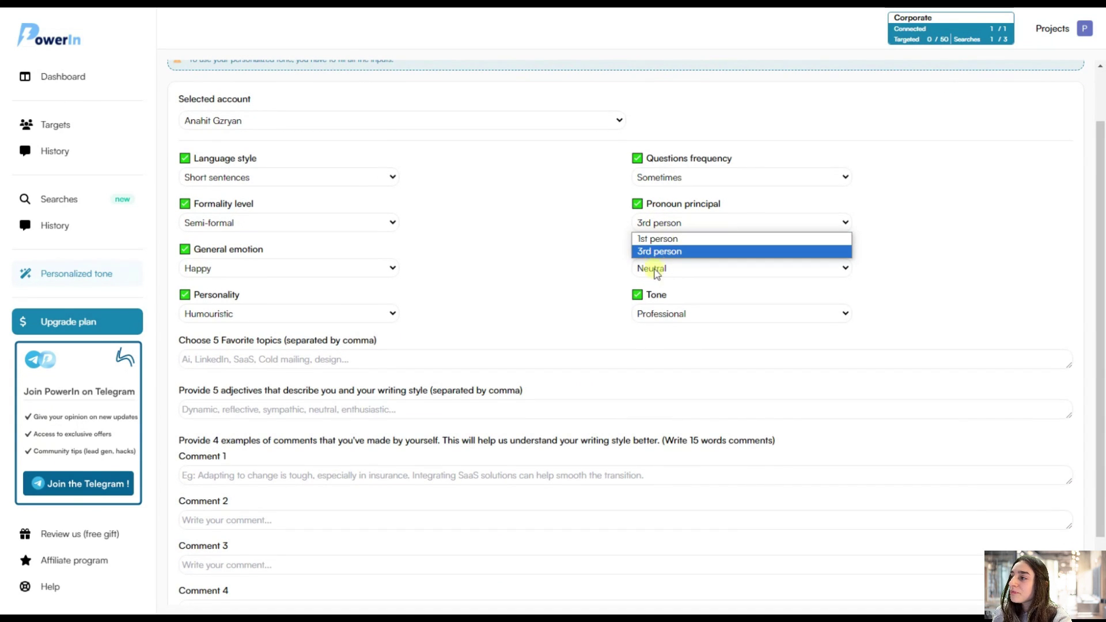
pyautogui.click(657, 238)
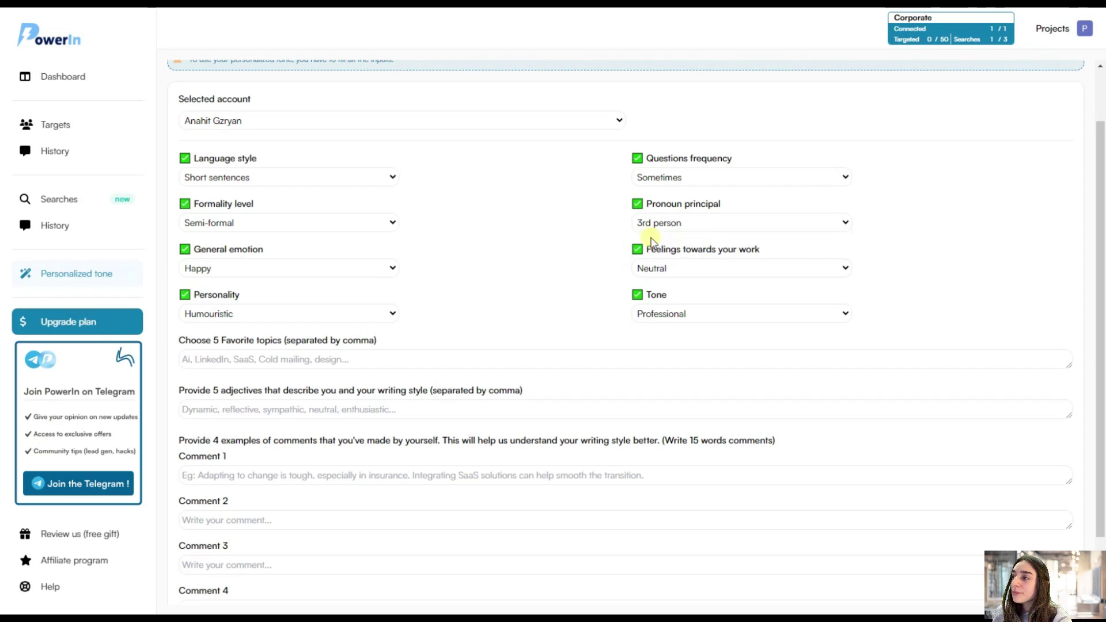
pyautogui.scroll(-1, 668, 242)
pyautogui.click(678, 195)
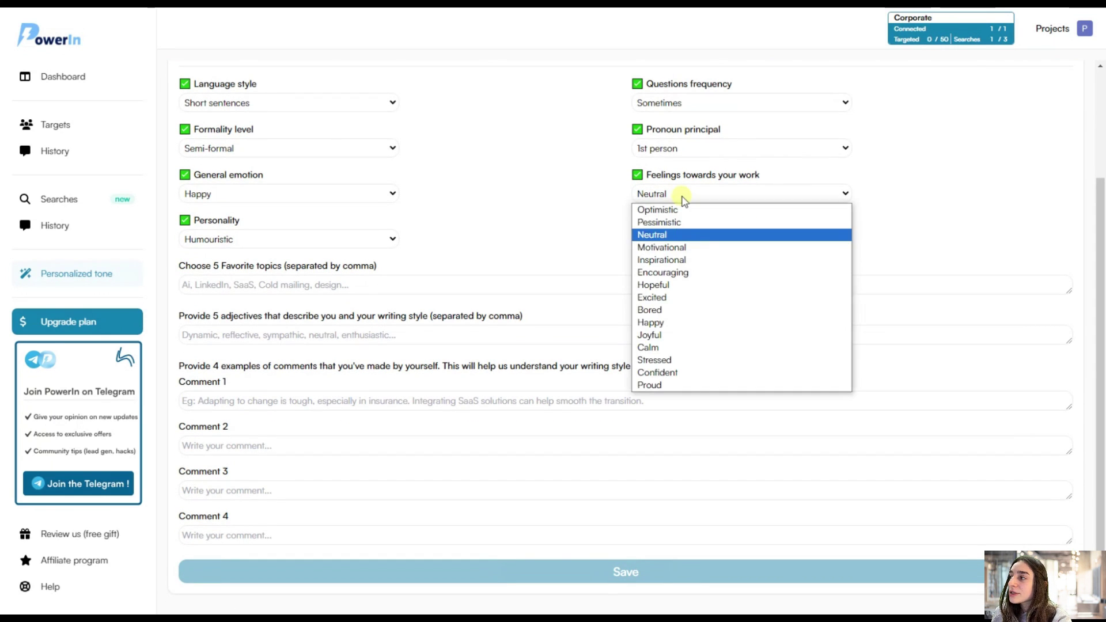
pyautogui.click(675, 209)
pyautogui.click(673, 238)
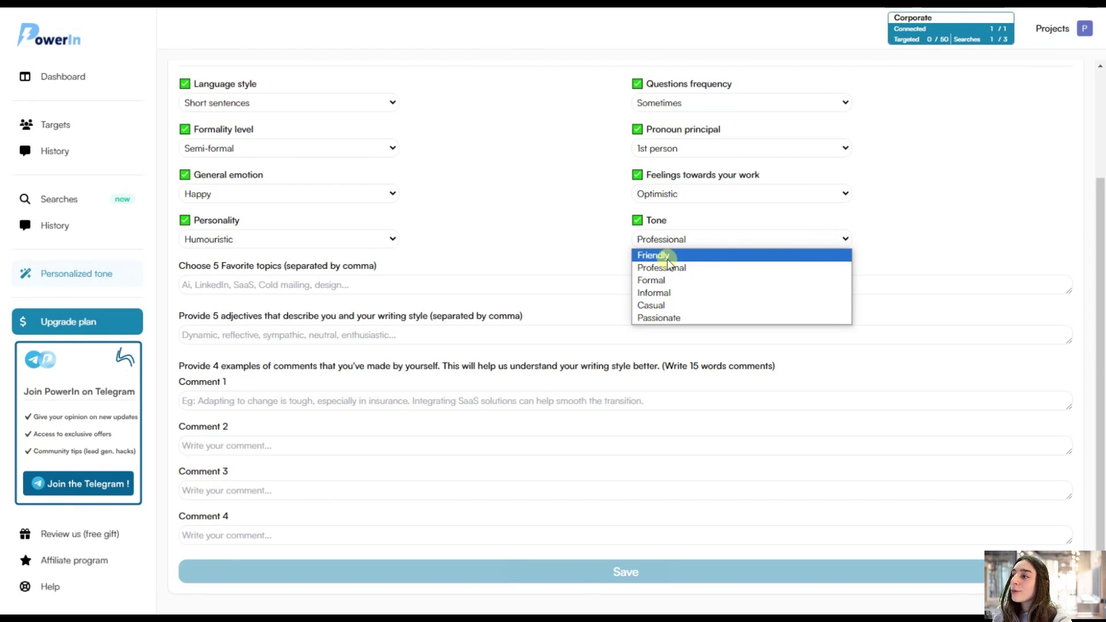
pyautogui.click(659, 255)
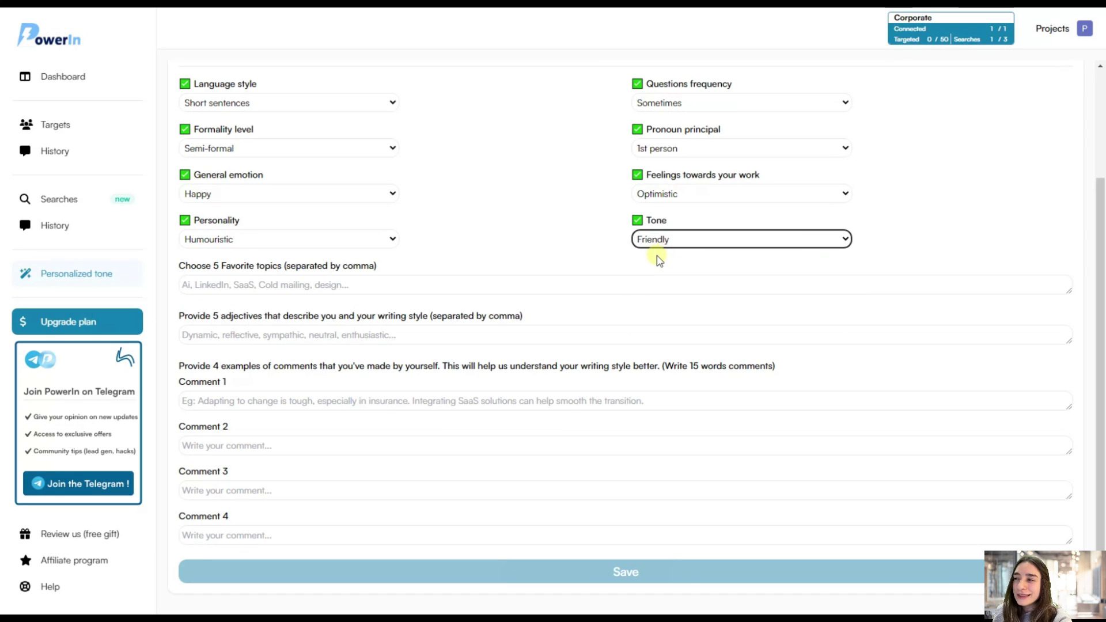
pyautogui.click(296, 288)
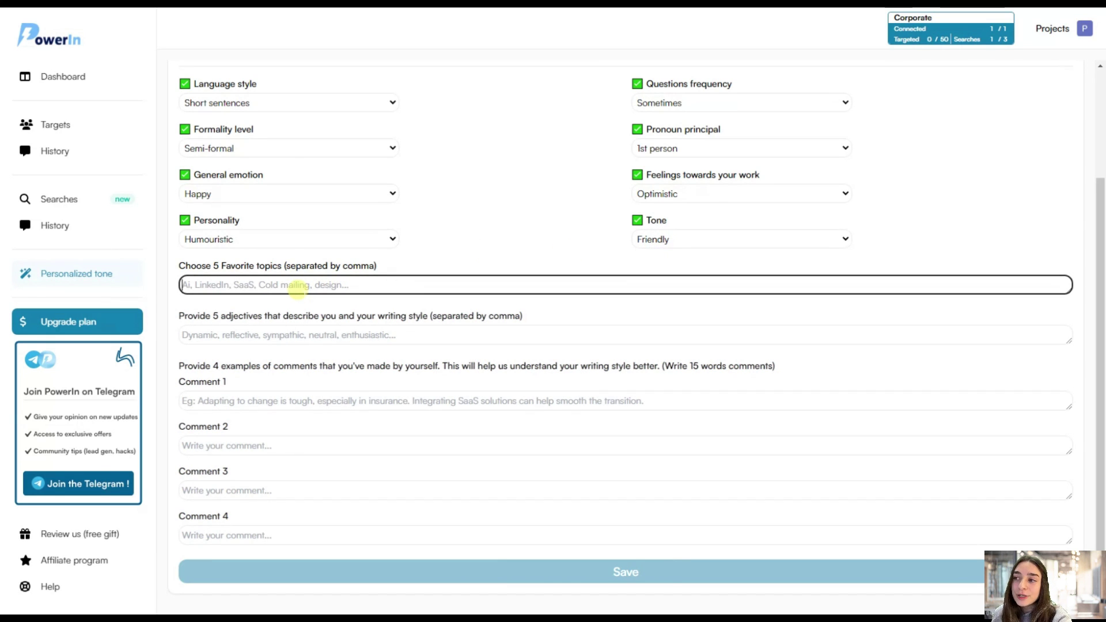
pyautogui.click(217, 340)
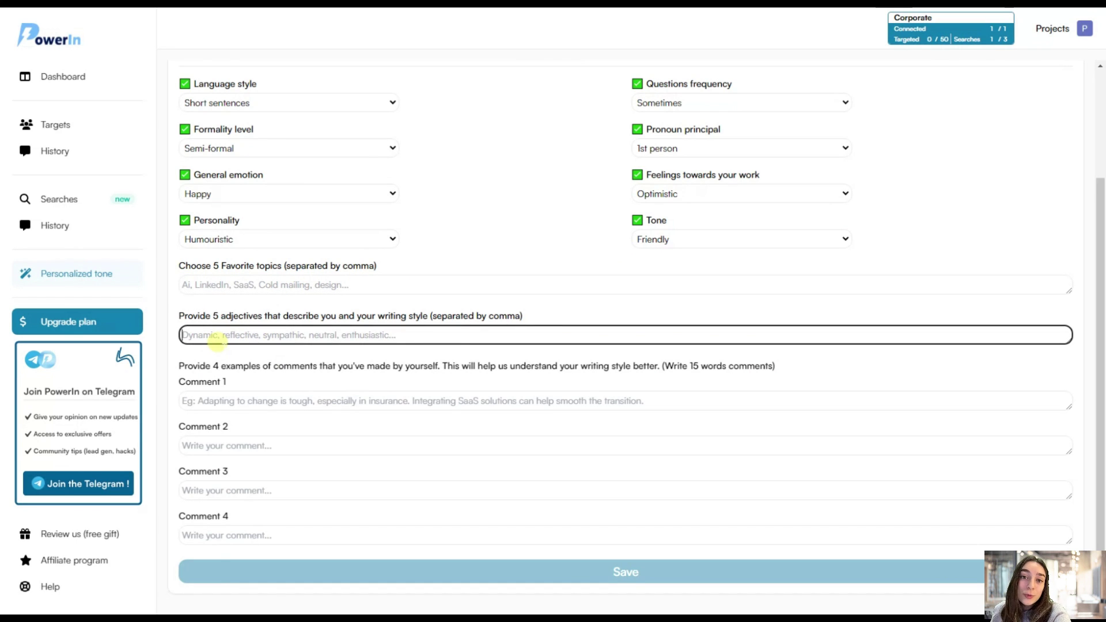
pyautogui.click(215, 396)
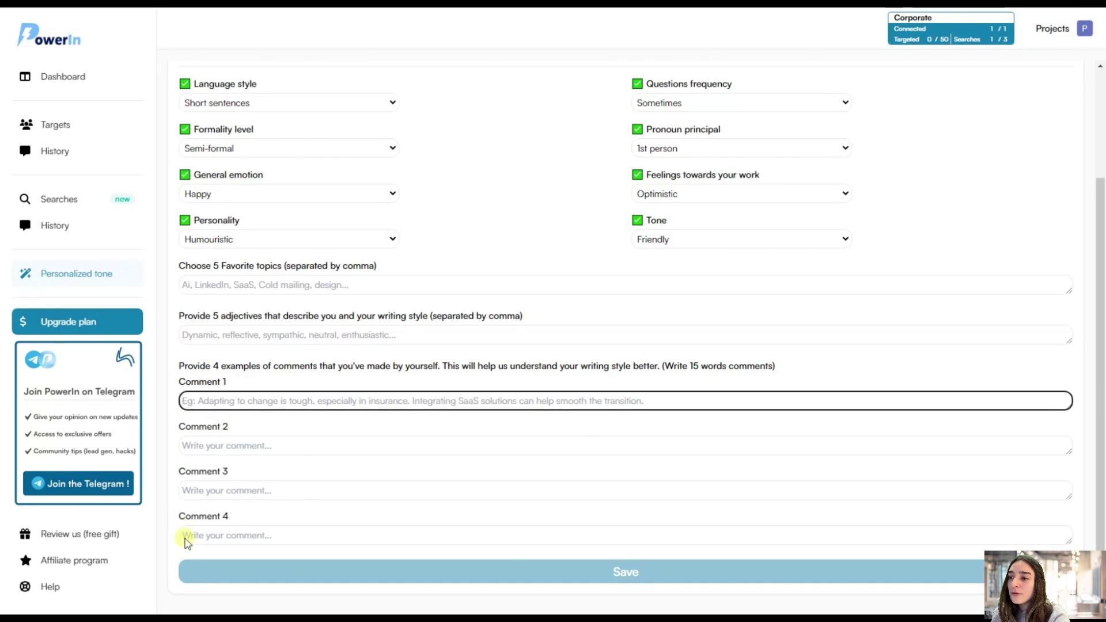
pyautogui.scroll(3, 395, 536)
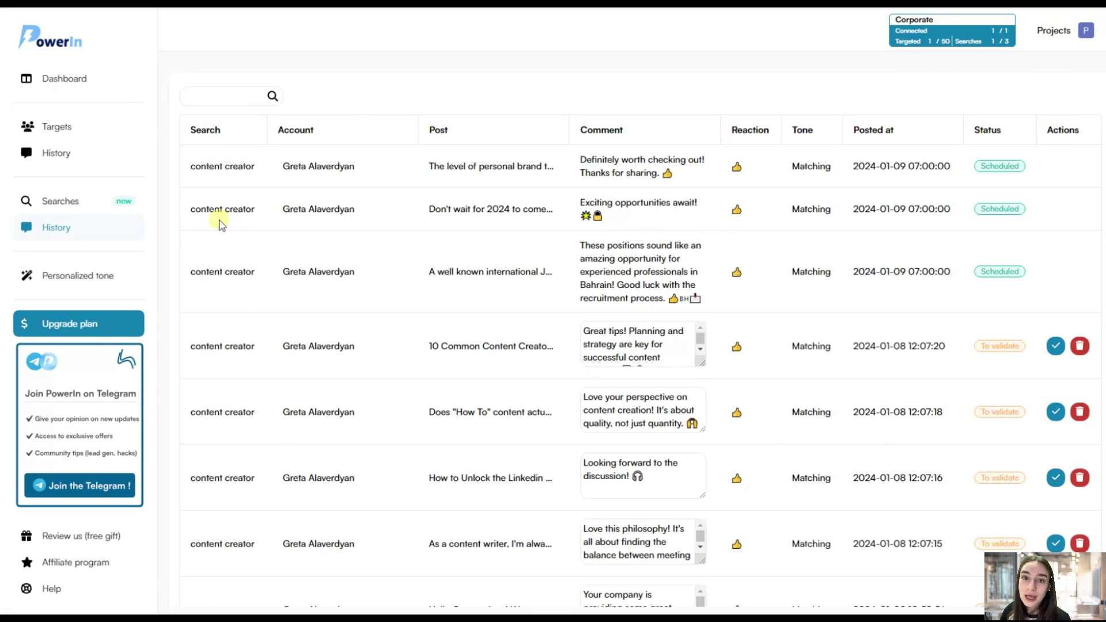
# - Scroll through the History table of AI-generated comments
pyautogui.scroll(-3, 217, 221)
pyautogui.scroll(3, 222, 196)
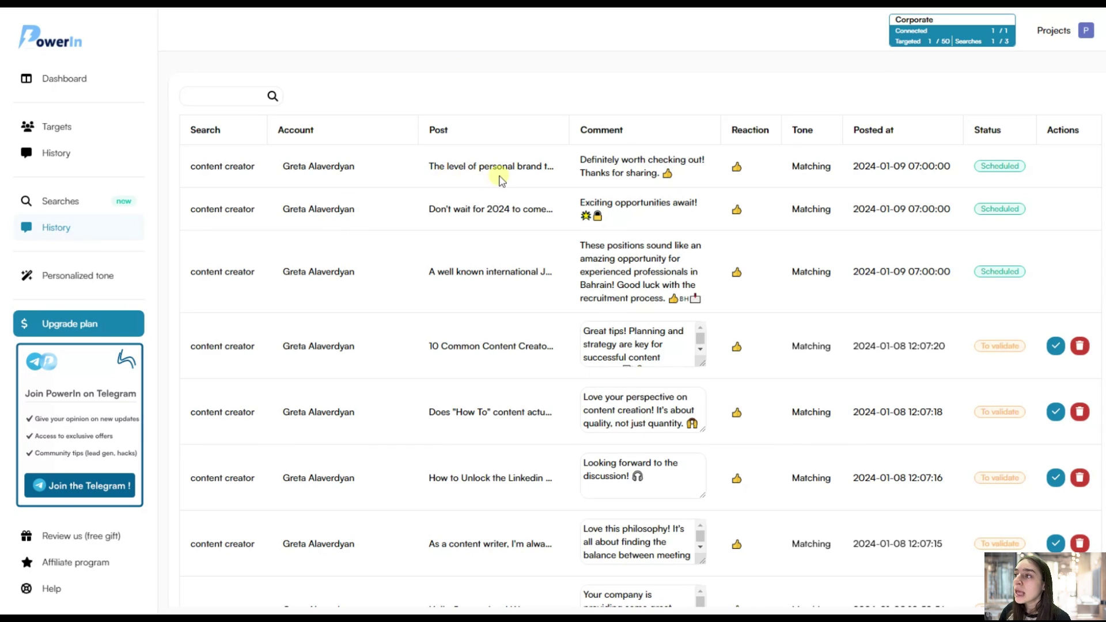
# - Read the first row's personal brand post on LinkedIn, then close it to return to History
pyautogui.click(468, 172)
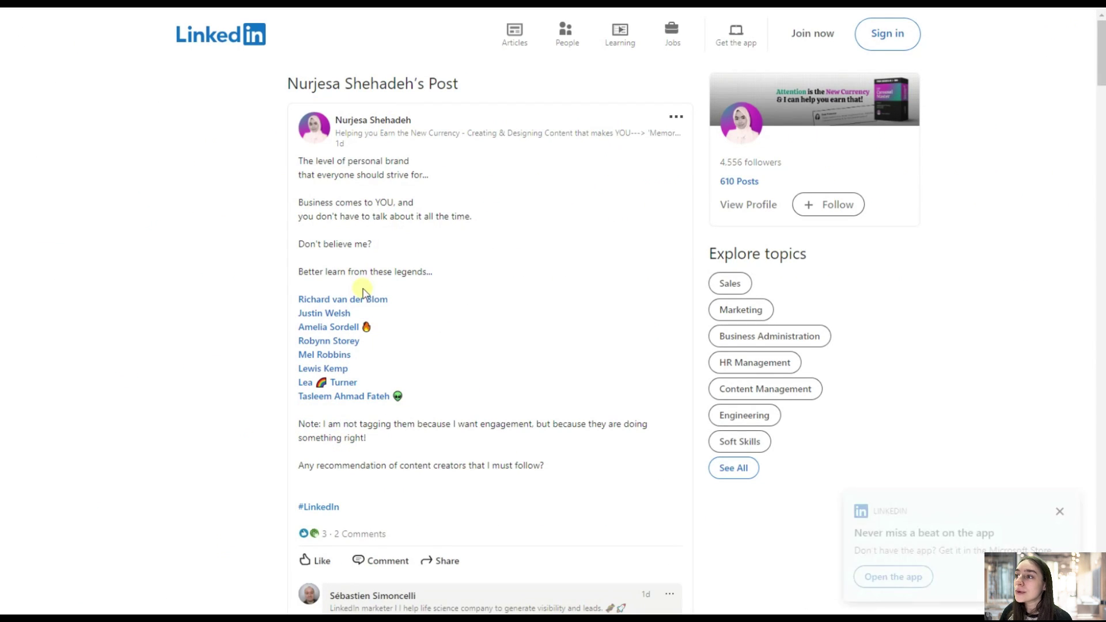
pyautogui.scroll(-1, 357, 311)
pyautogui.scroll(1, 392, 417)
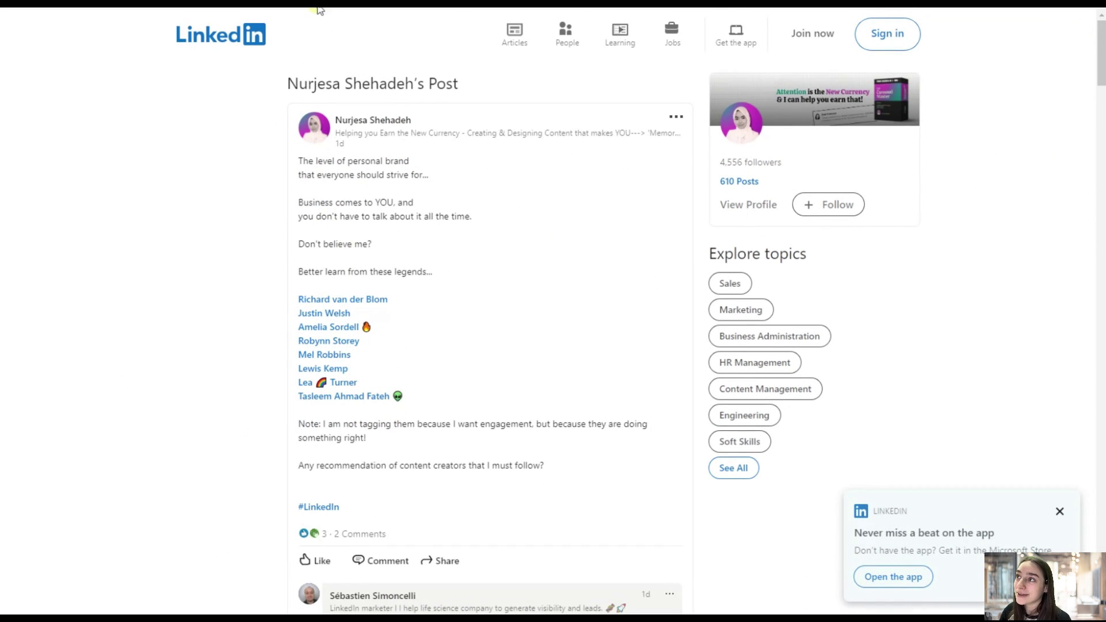
pyautogui.hotkey('ctrl', 'w')
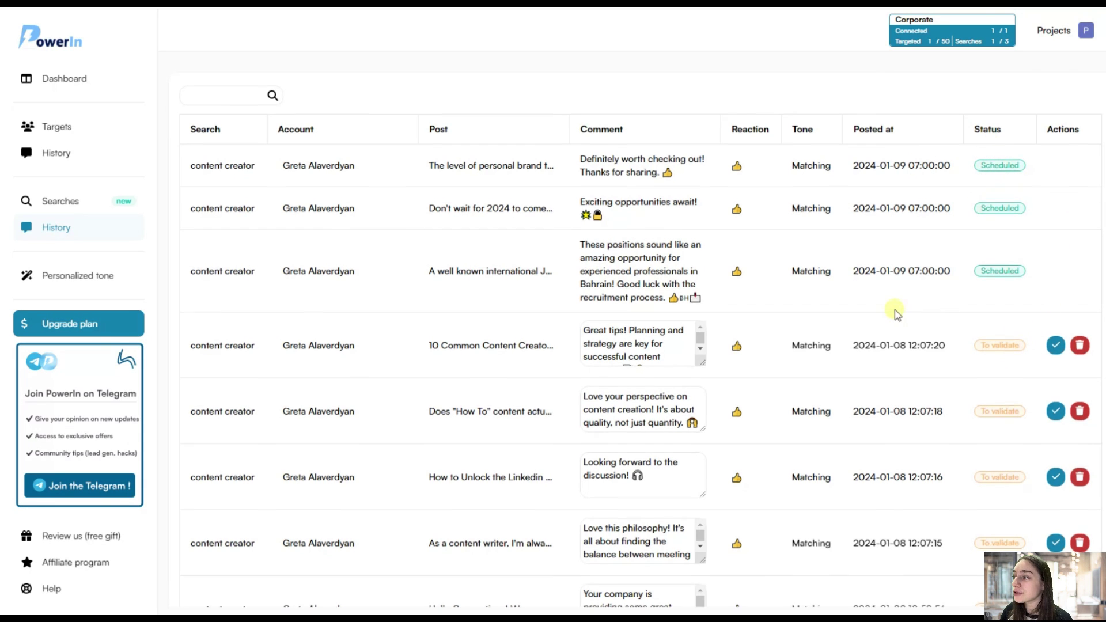
pyautogui.scroll(-2, 933, 311)
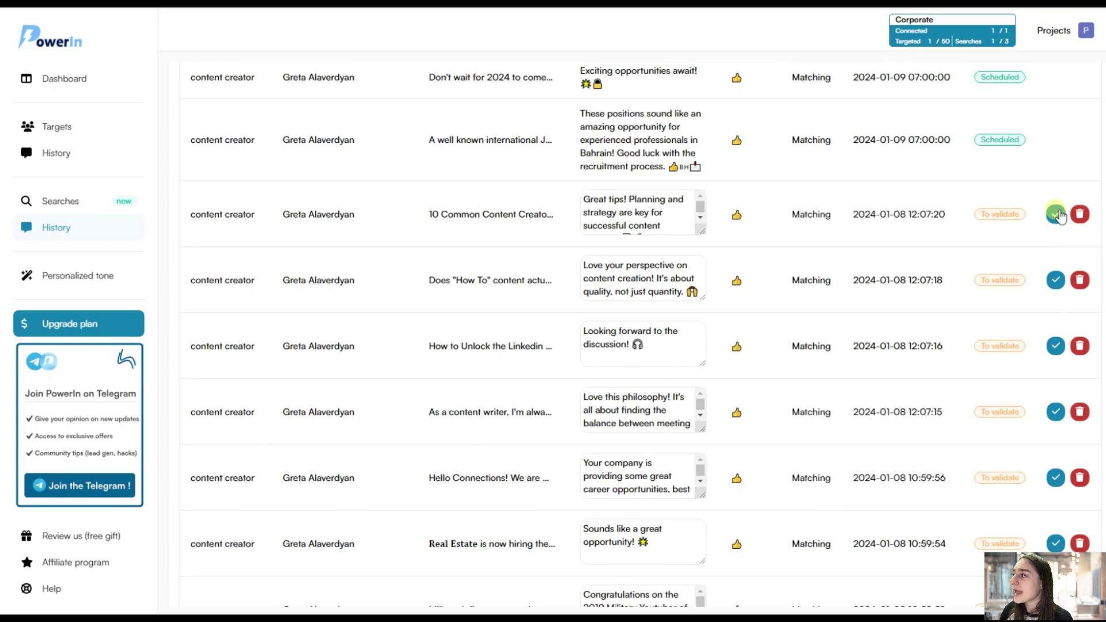
pyautogui.click(987, 215)
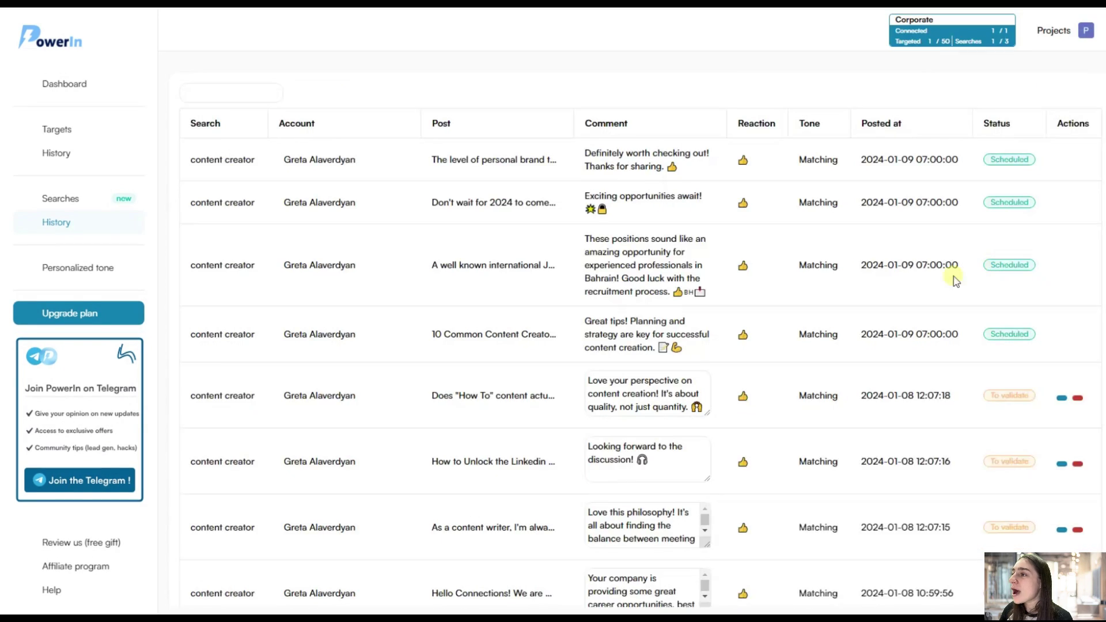
pyautogui.scroll(-15, 864, 272)
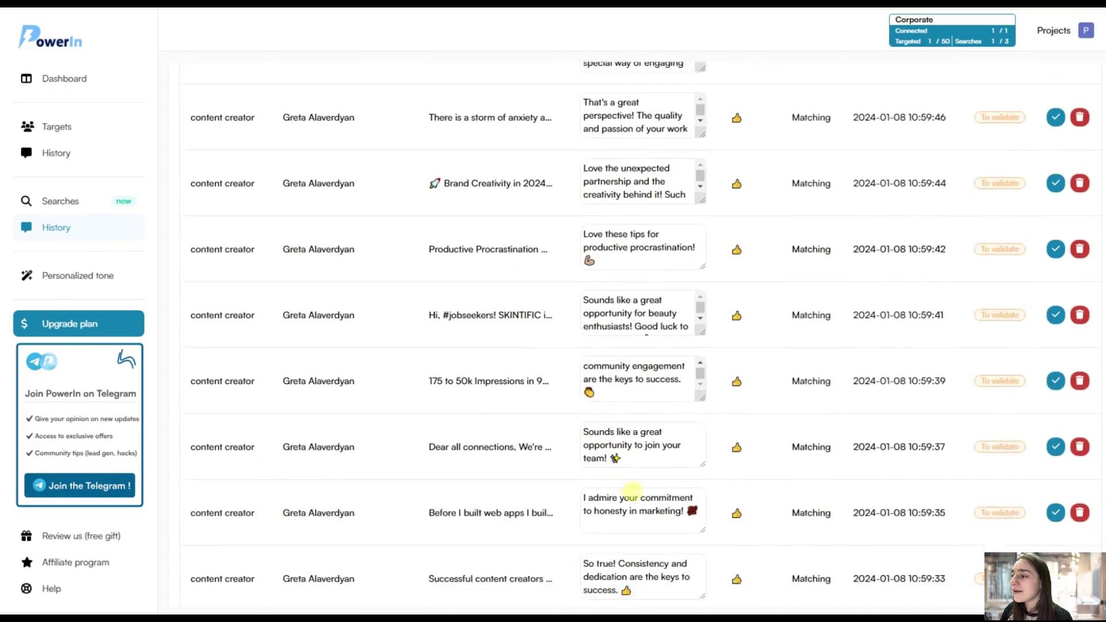
pyautogui.scroll(-3, 645, 536)
pyautogui.scroll(15, 680, 403)
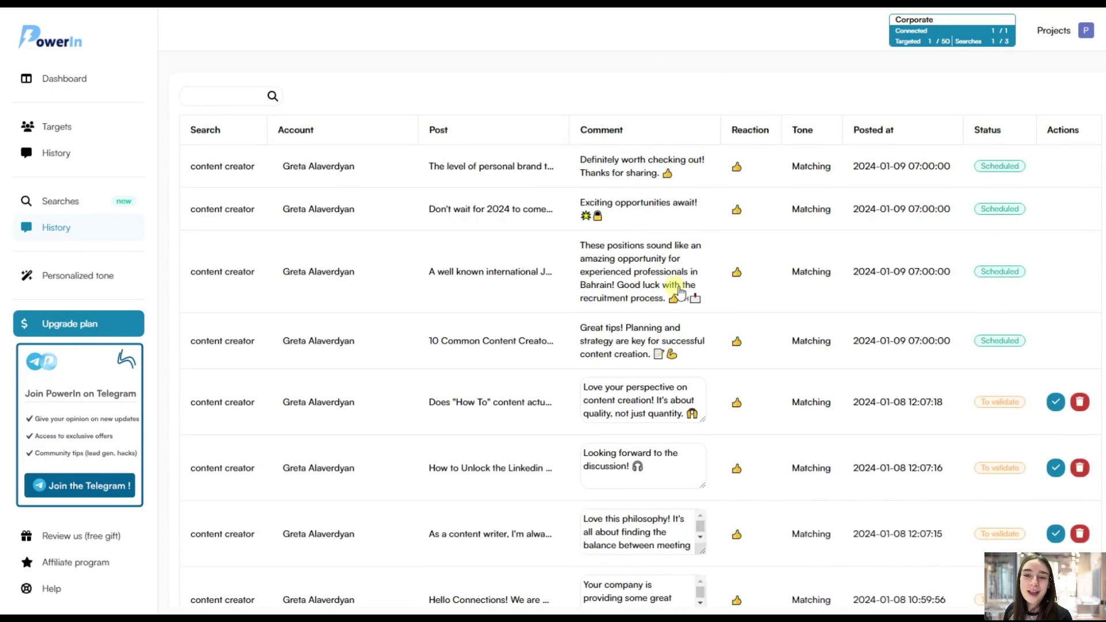